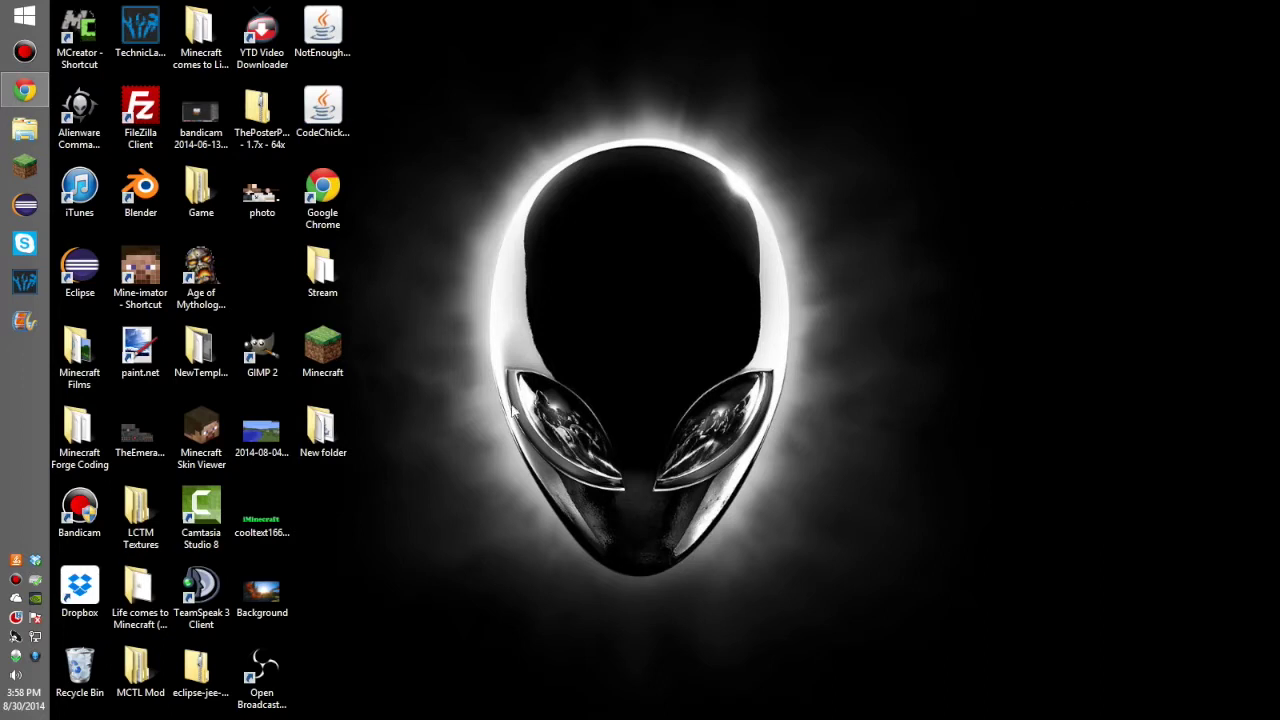
# Move the New folder icon on the desktop into the empty spot between the photo and GIMP 2 icons
pyautogui.moveTo(323, 432); pyautogui.dragTo(261, 282)
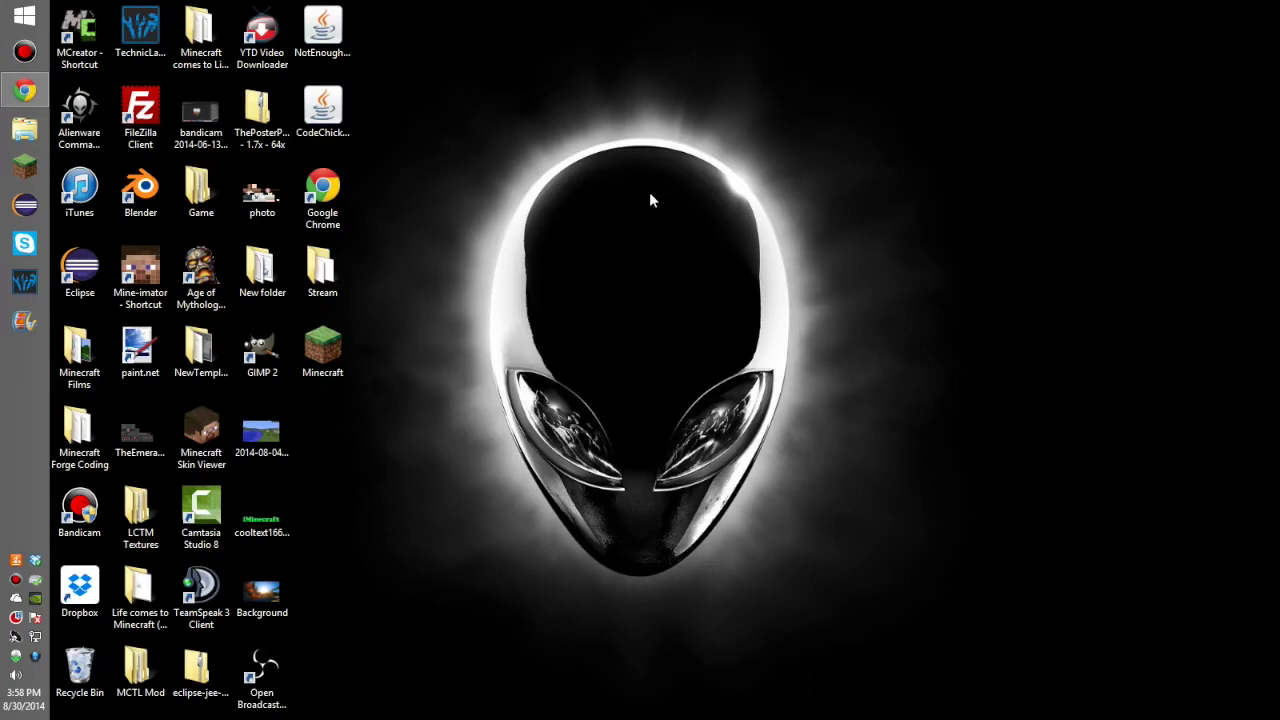
# Switch to Chrome and download the Mutant Creatures Mod for 1.7.2 from its Curse page, keeping the jar file
pyautogui.click(25, 90)
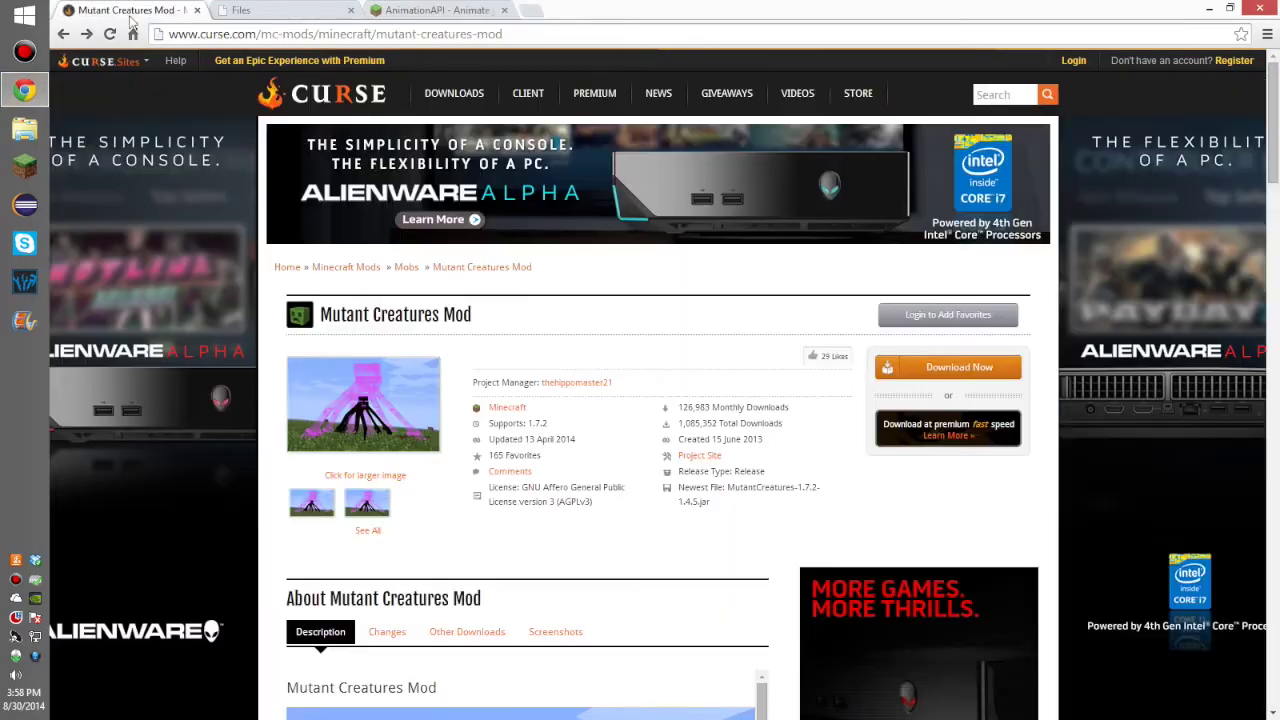
pyautogui.click(128, 10)
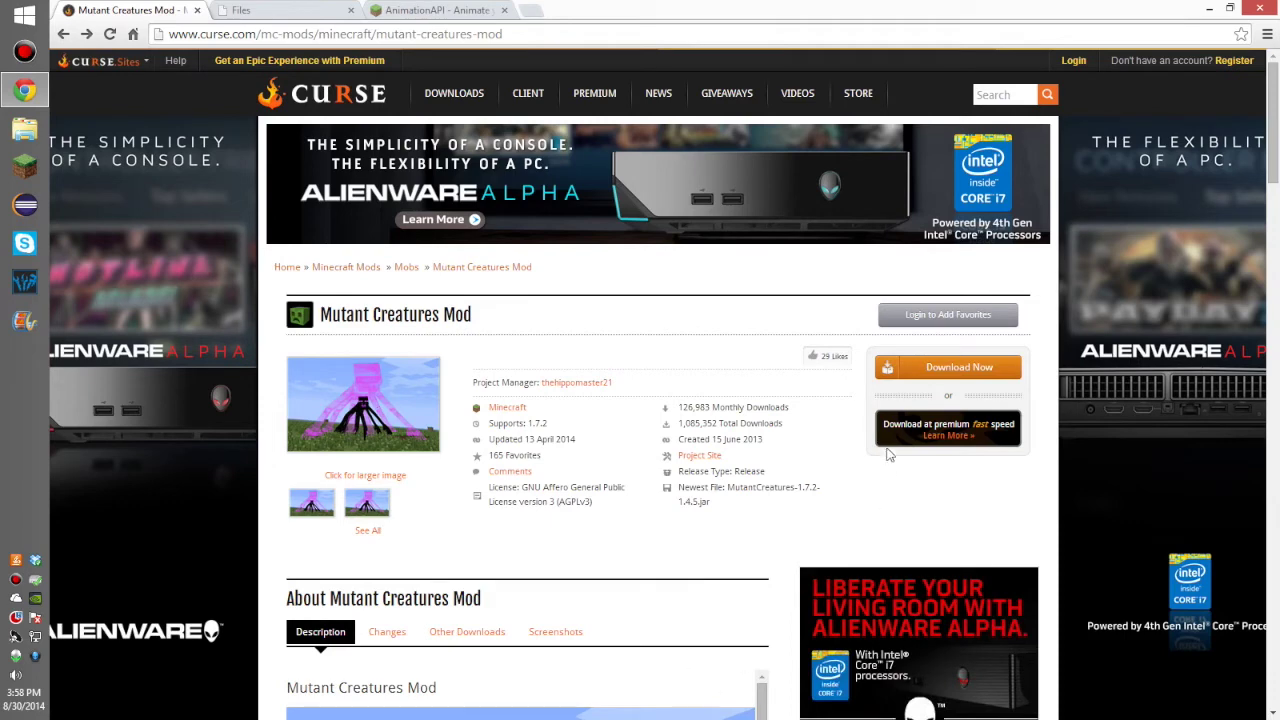
pyautogui.click(948, 367)
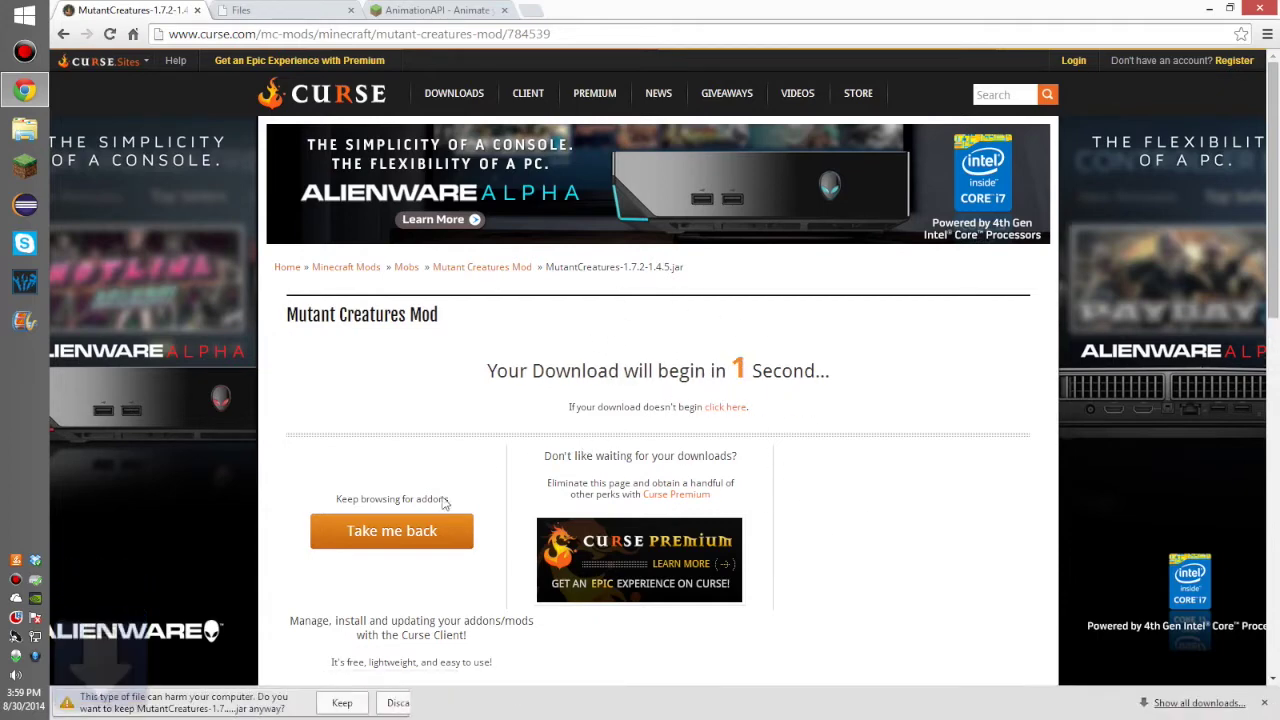
pyautogui.click(360, 704)
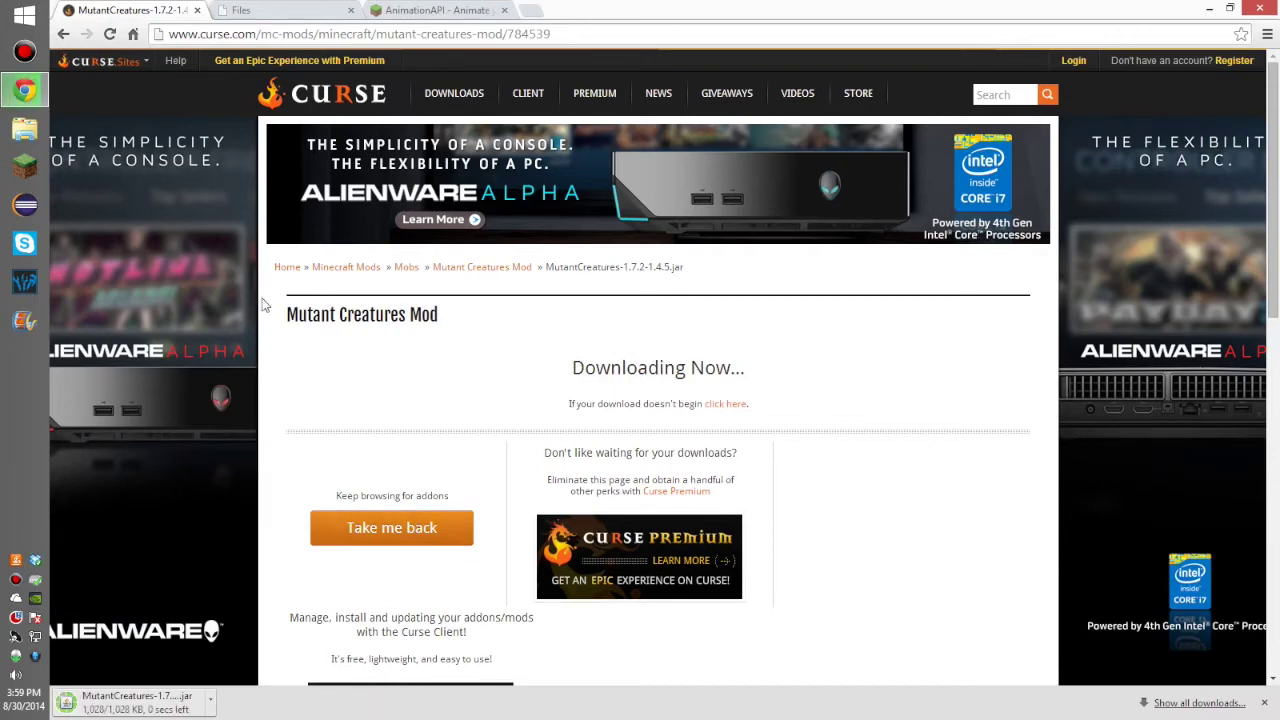
# Download the Forge 1.7.2-Latest installer, version 10.12.2.1147, from the Minecraft Forge site and keep the jar file
pyautogui.click(272, 9)
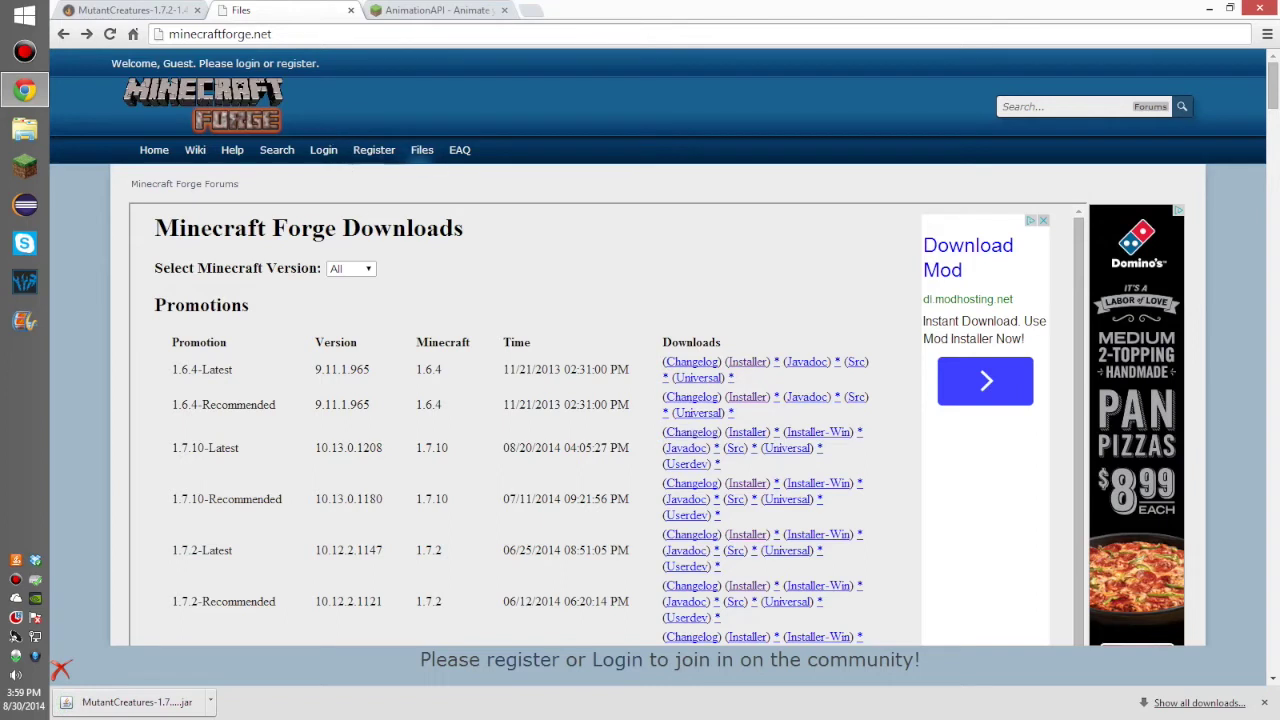
pyautogui.click(745, 484)
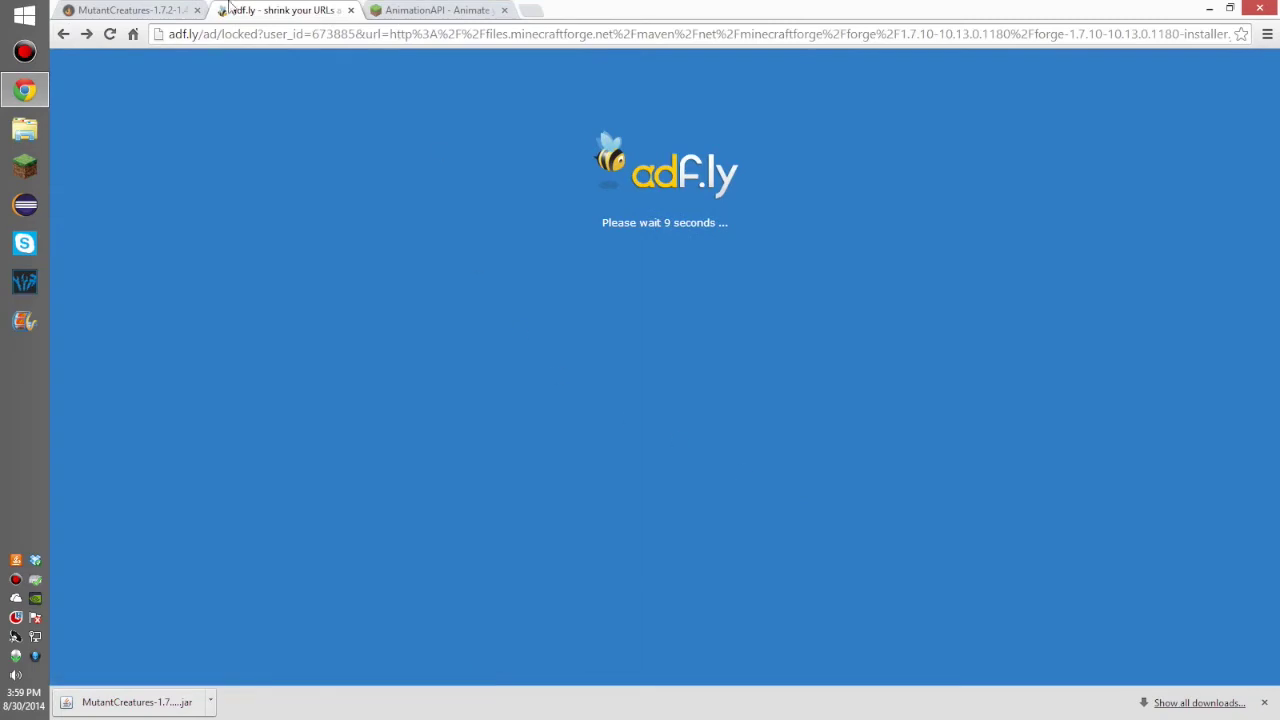
pyautogui.click(63, 34)
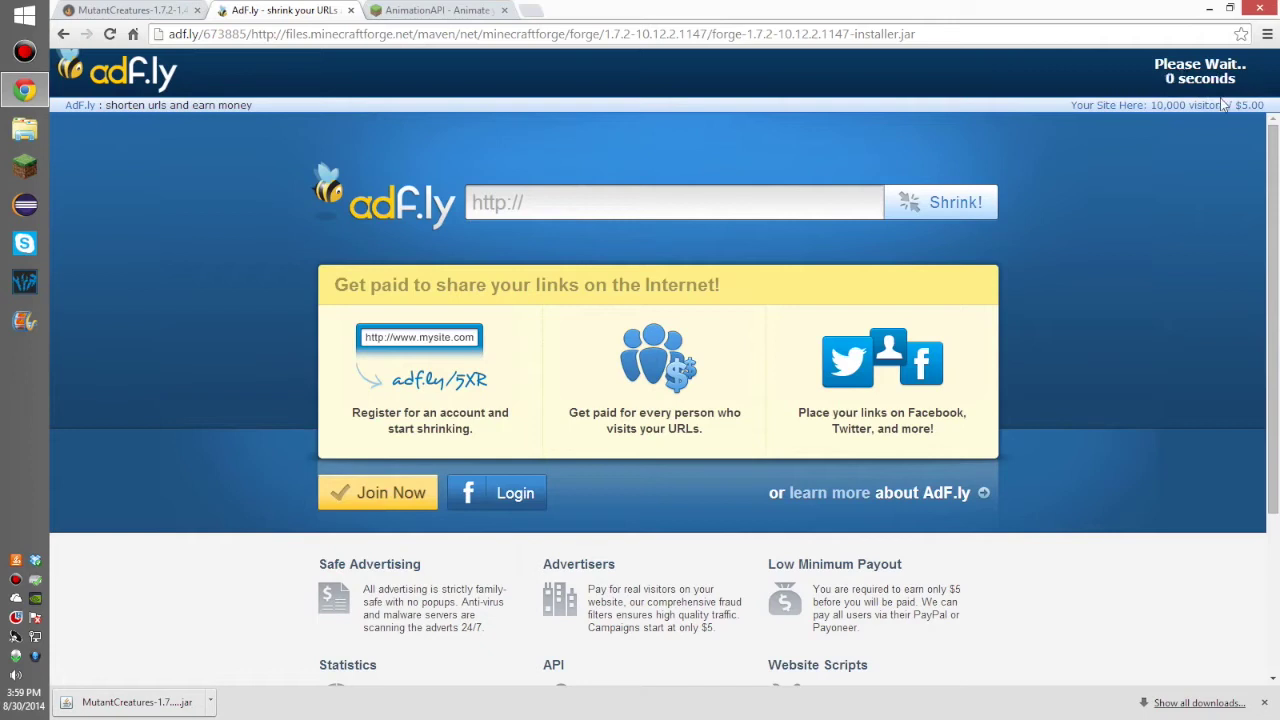
pyautogui.click(1197, 72)
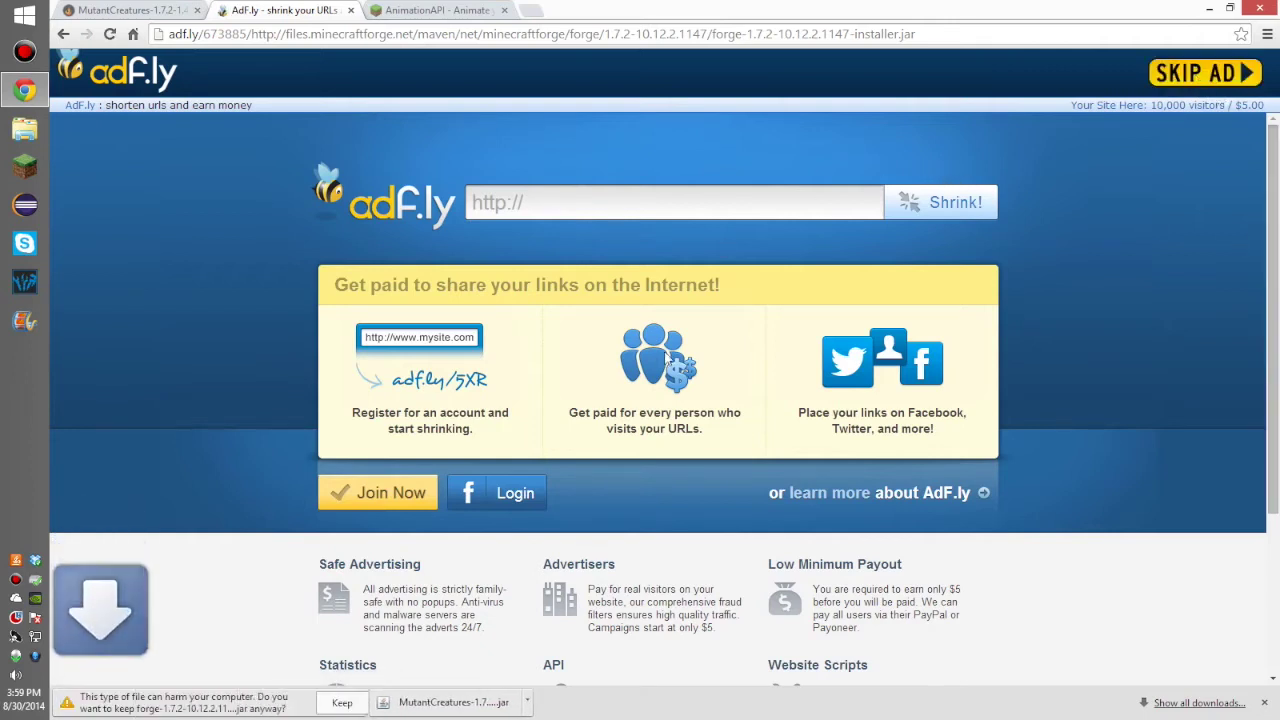
pyautogui.click(341, 702)
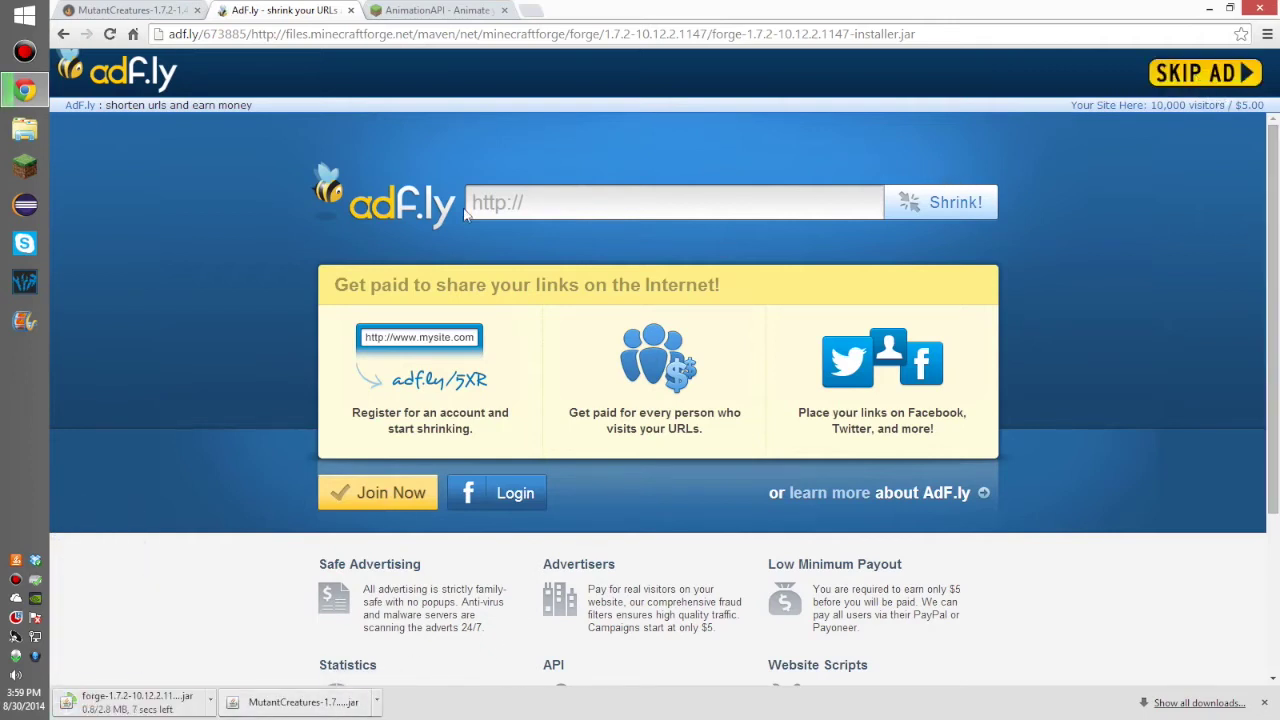
# Download AnimationAPI v1.2.2_b for mc1.7.2 from its Minecraft Forum thread and keep the jar file
pyautogui.click(445, 11)
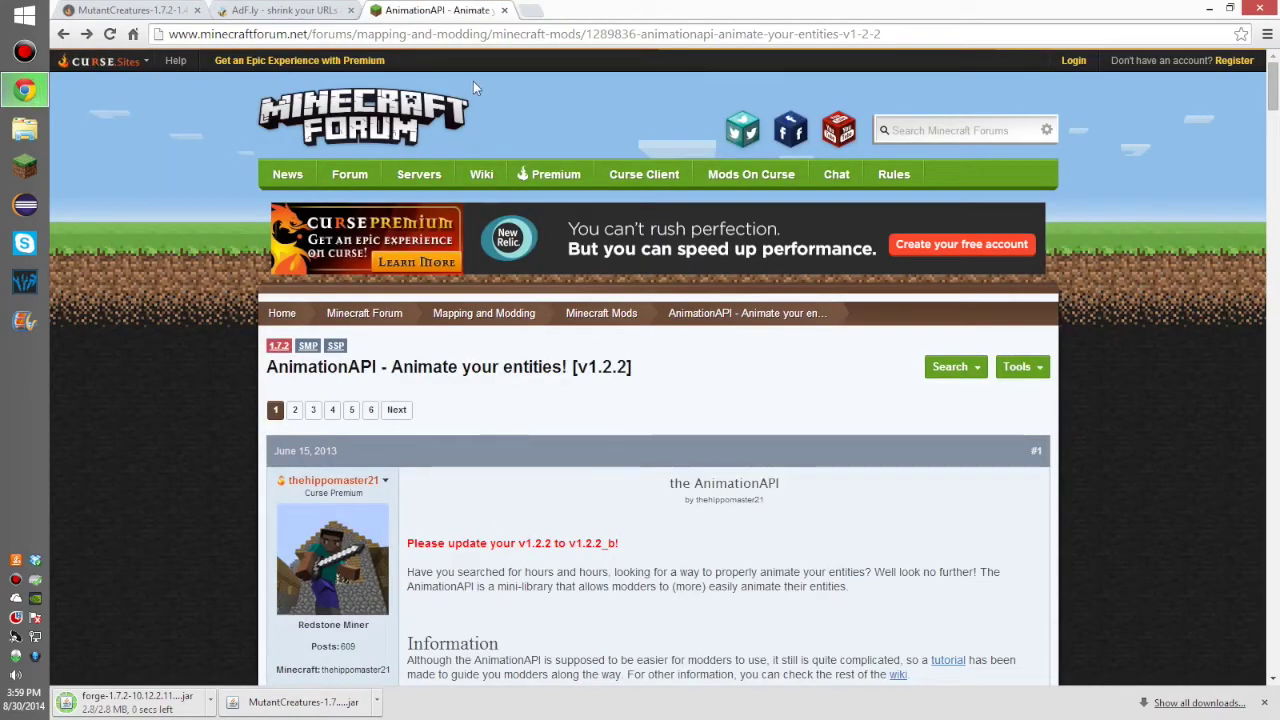
pyautogui.scroll(-4, 554, 255)
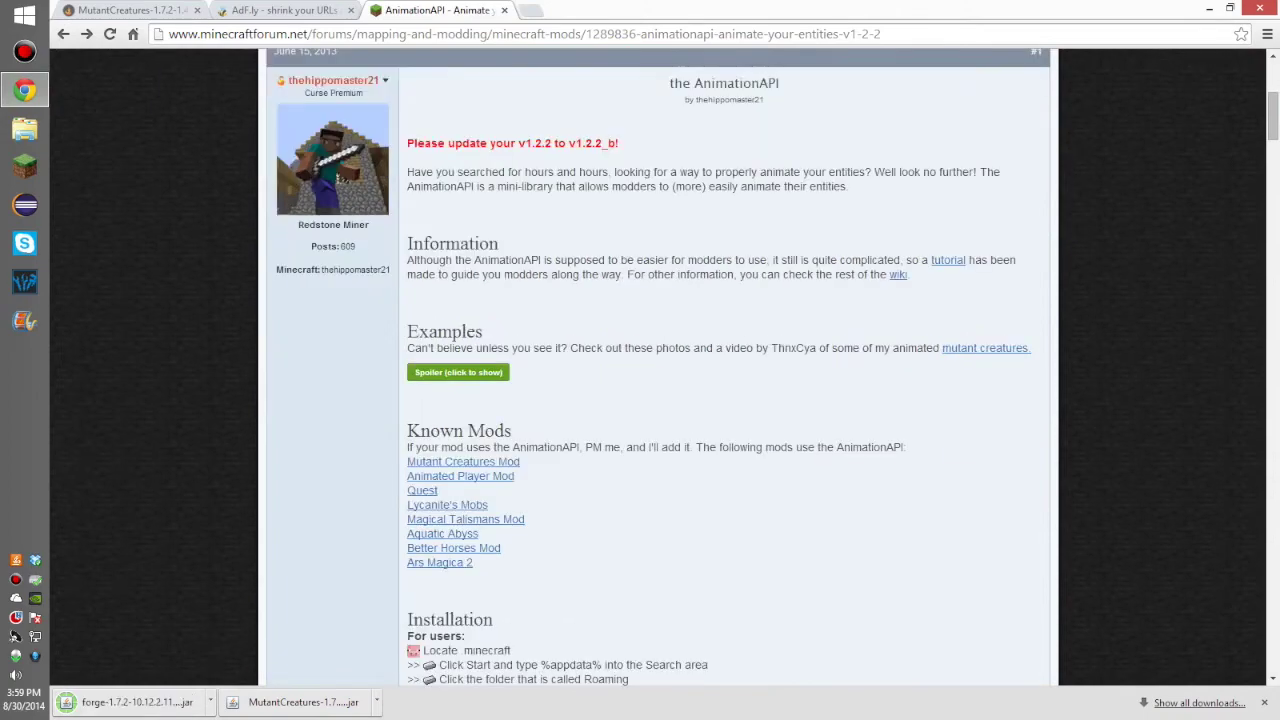
pyautogui.scroll(3, 502, 275)
pyautogui.scroll(-7, 580, 370)
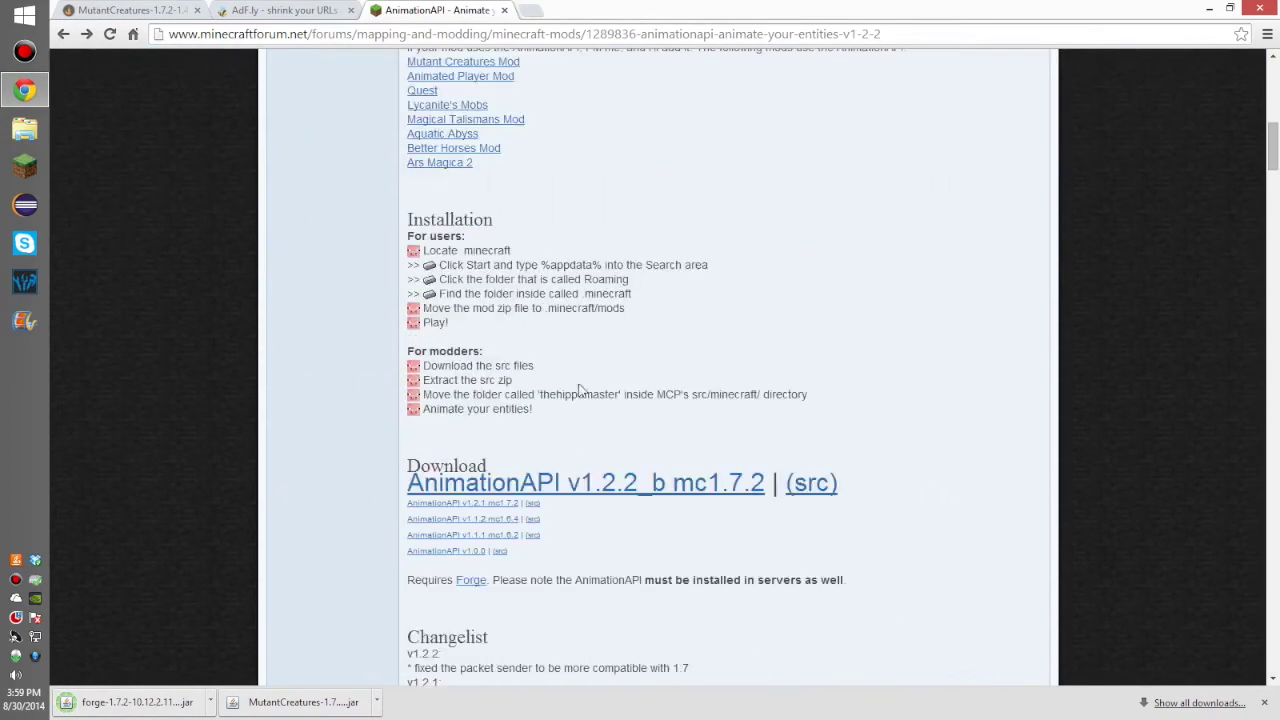
pyautogui.click(571, 484)
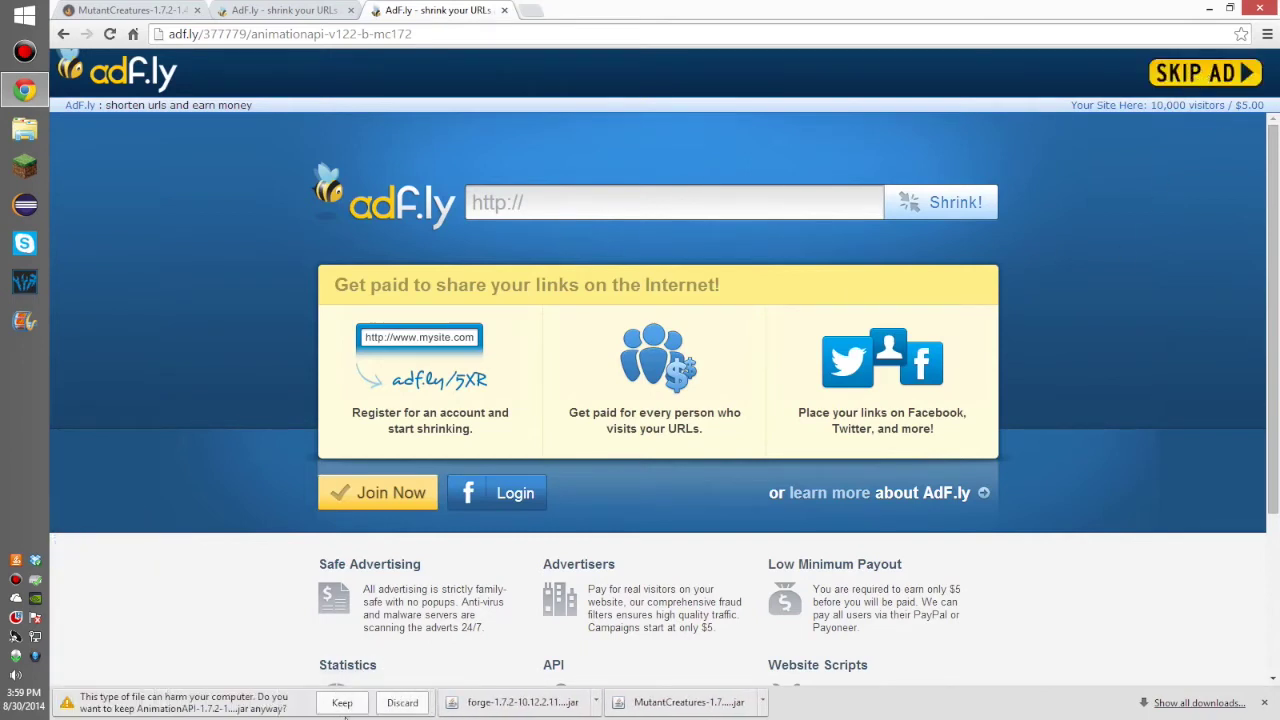
pyautogui.click(342, 703)
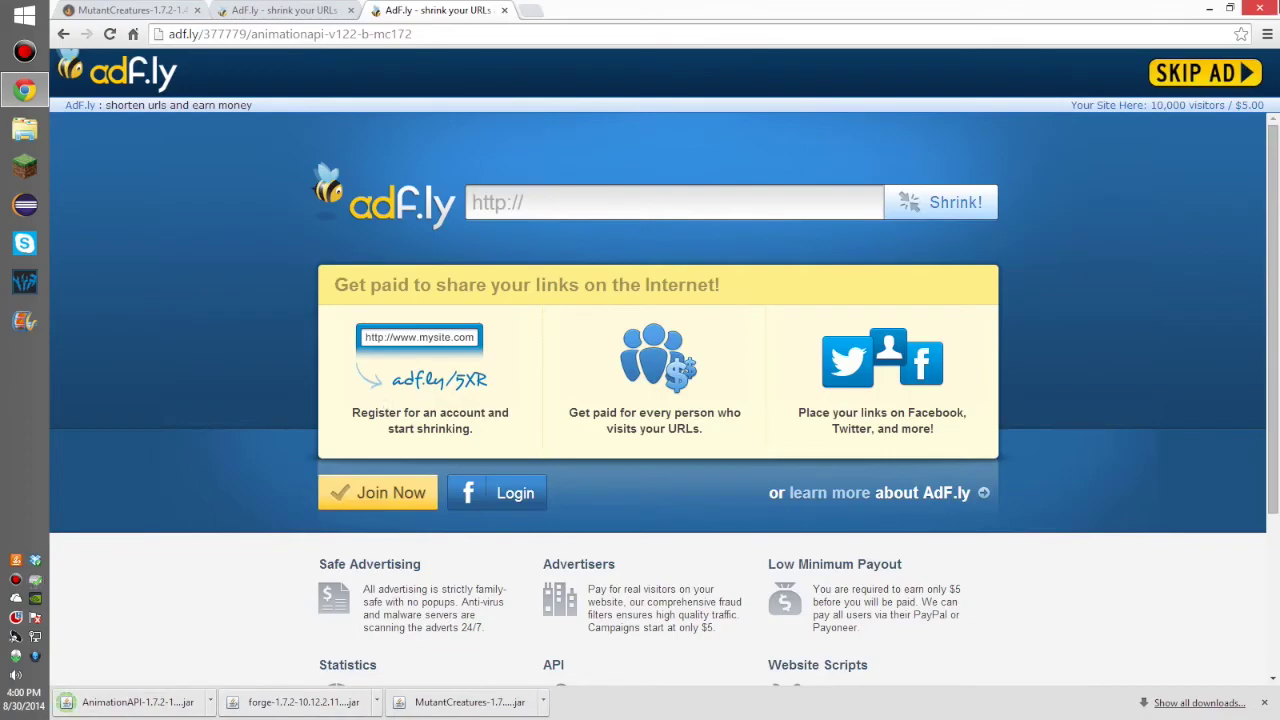
# Minimize Chrome, then show the Downloads folder in File Explorer and move its window clear of the desktop icons
pyautogui.click(25, 90)
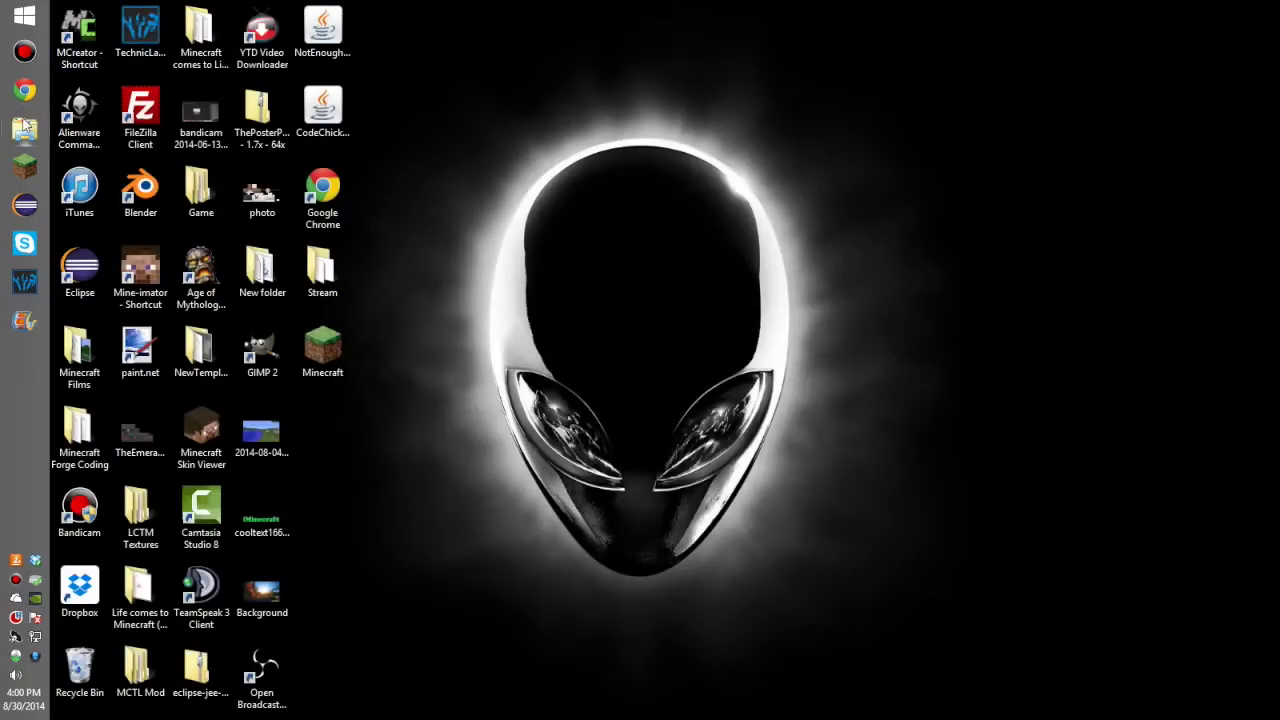
pyautogui.click(20, 133)
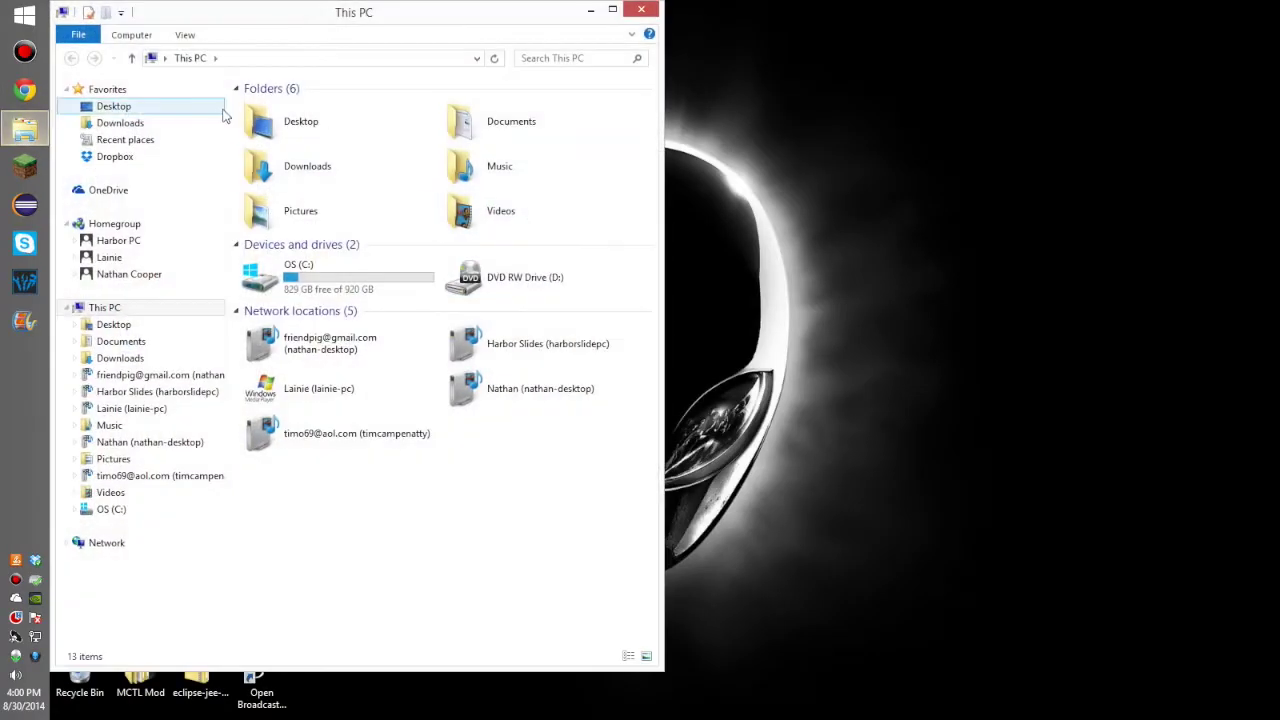
pyautogui.click(120, 123)
pyautogui.moveTo(338, 35); pyautogui.dragTo(663, 41)
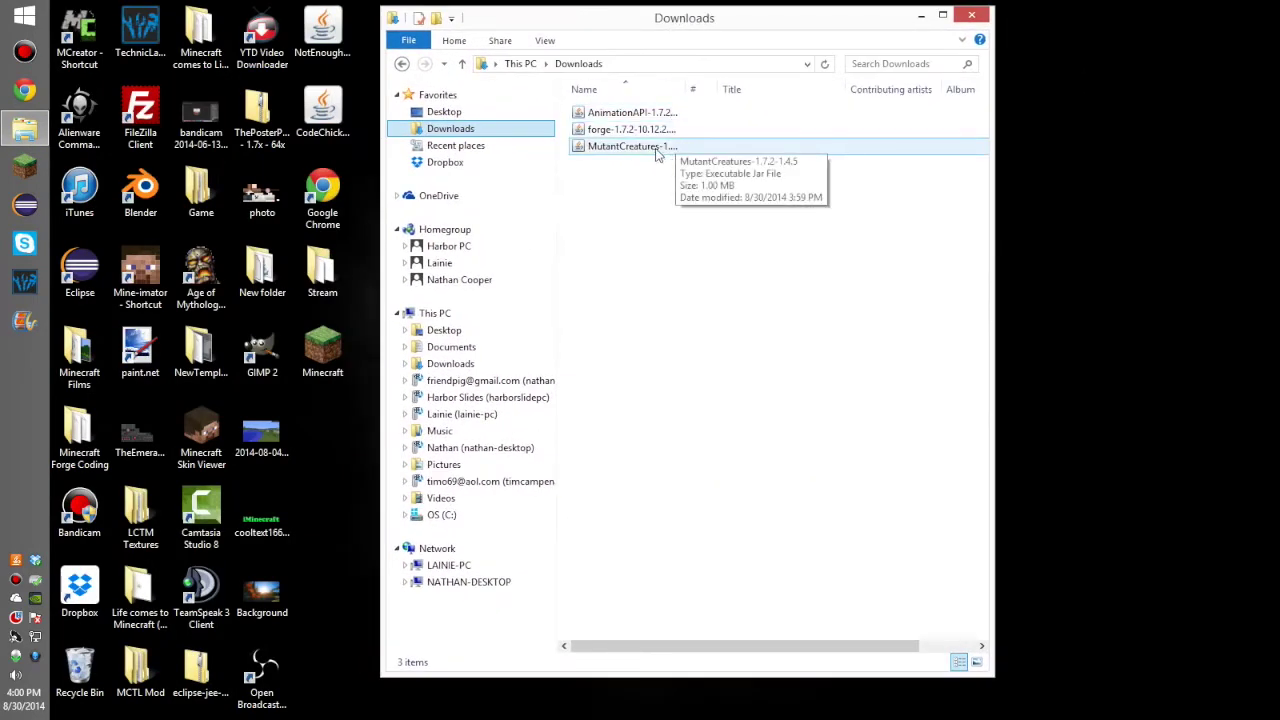
# Run the downloaded Forge jar with Java(TM) Platform SE binary and install the Forge client into the .minecraft folder
pyautogui.click(614, 131)
pyautogui.rightClick(614, 131)
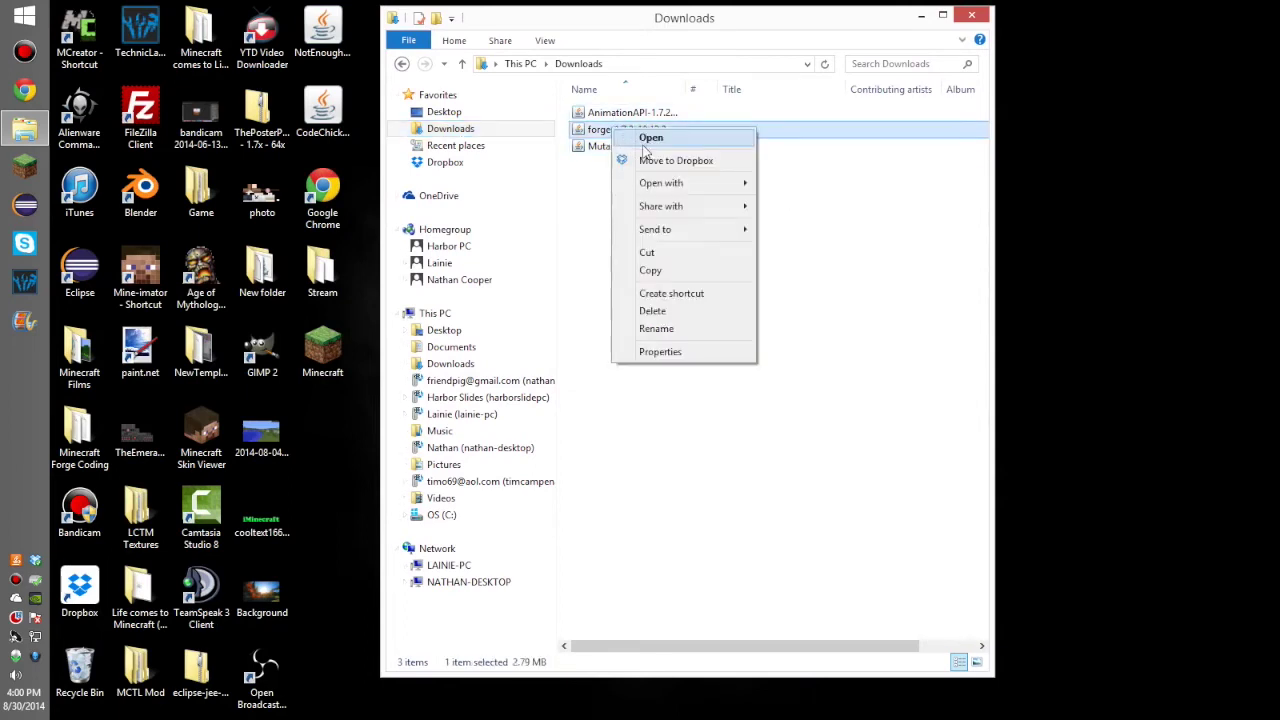
pyautogui.moveTo(680, 183)
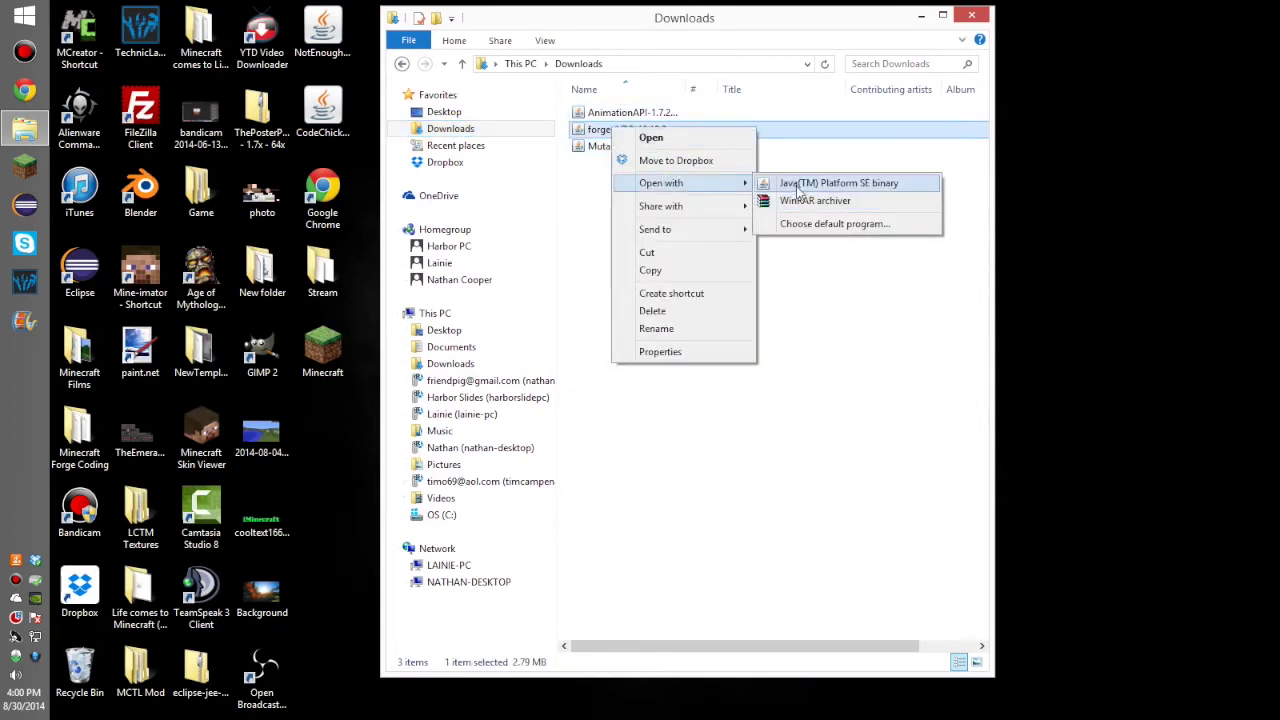
pyautogui.click(918, 185)
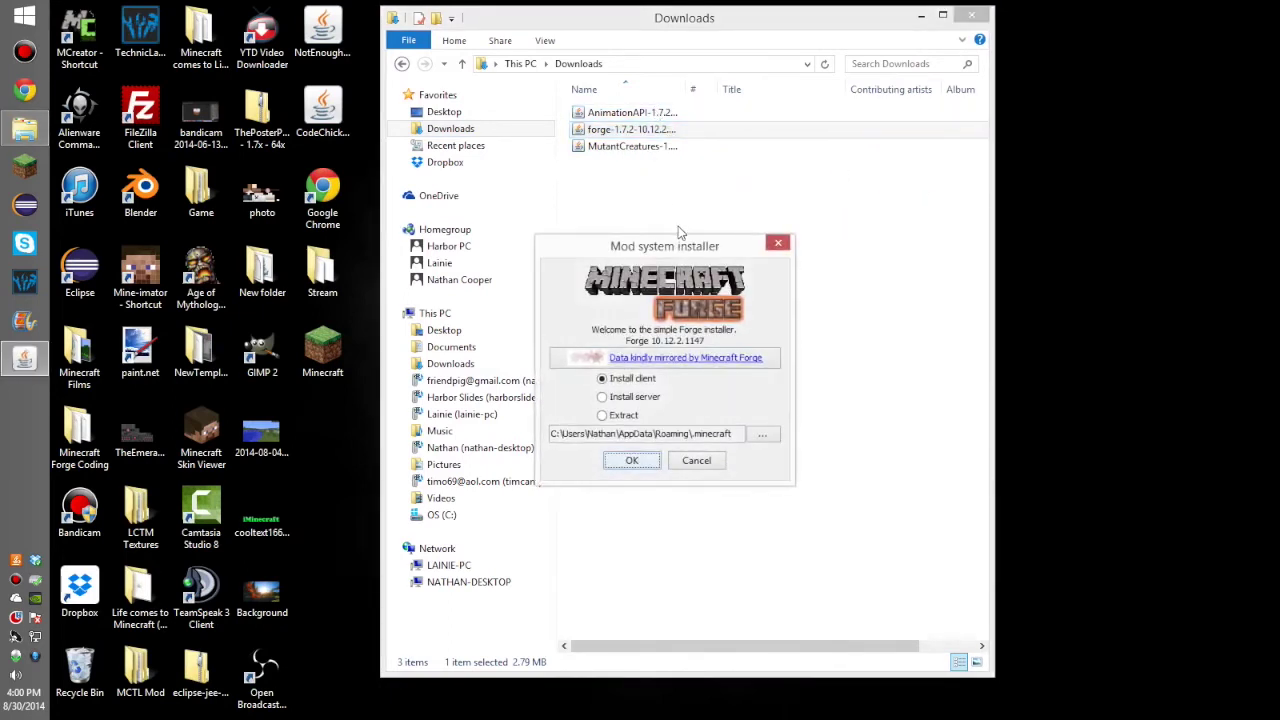
pyautogui.click(703, 363)
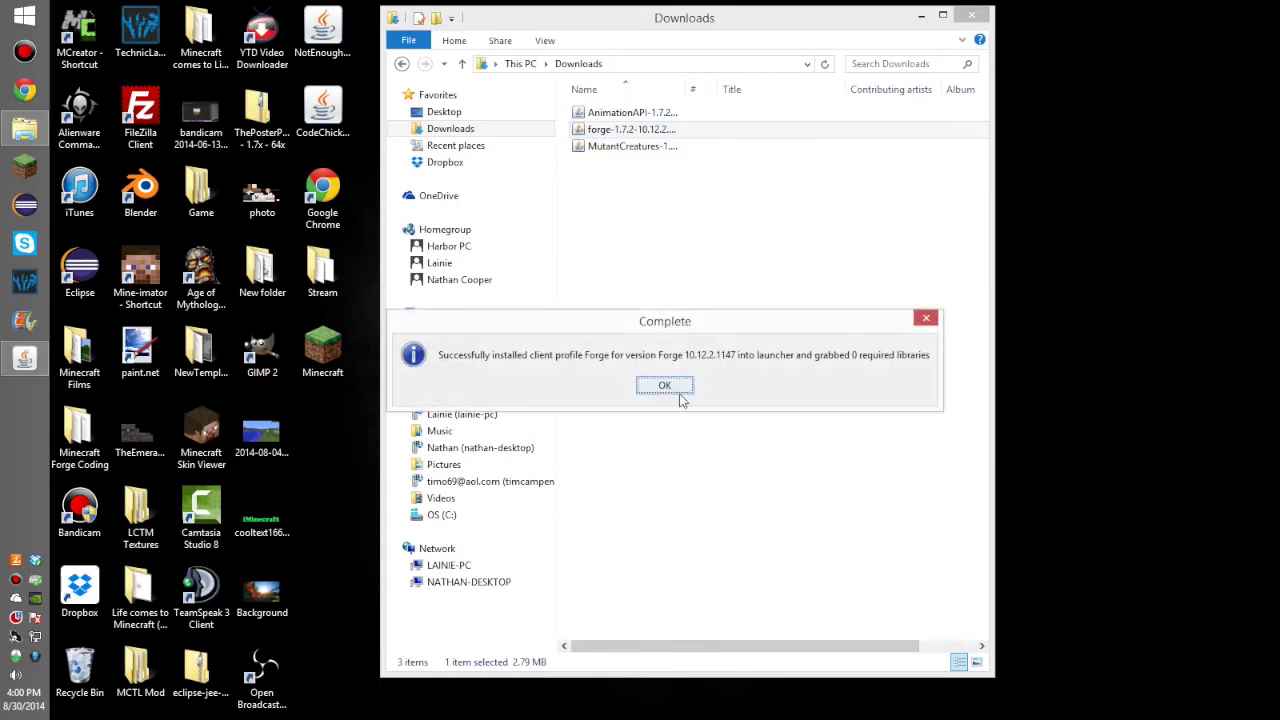
pyautogui.click(664, 388)
# Start the Minecraft Launcher, set the current profile's version to release 1.7.2 and save the profile
pyautogui.click(25, 167)
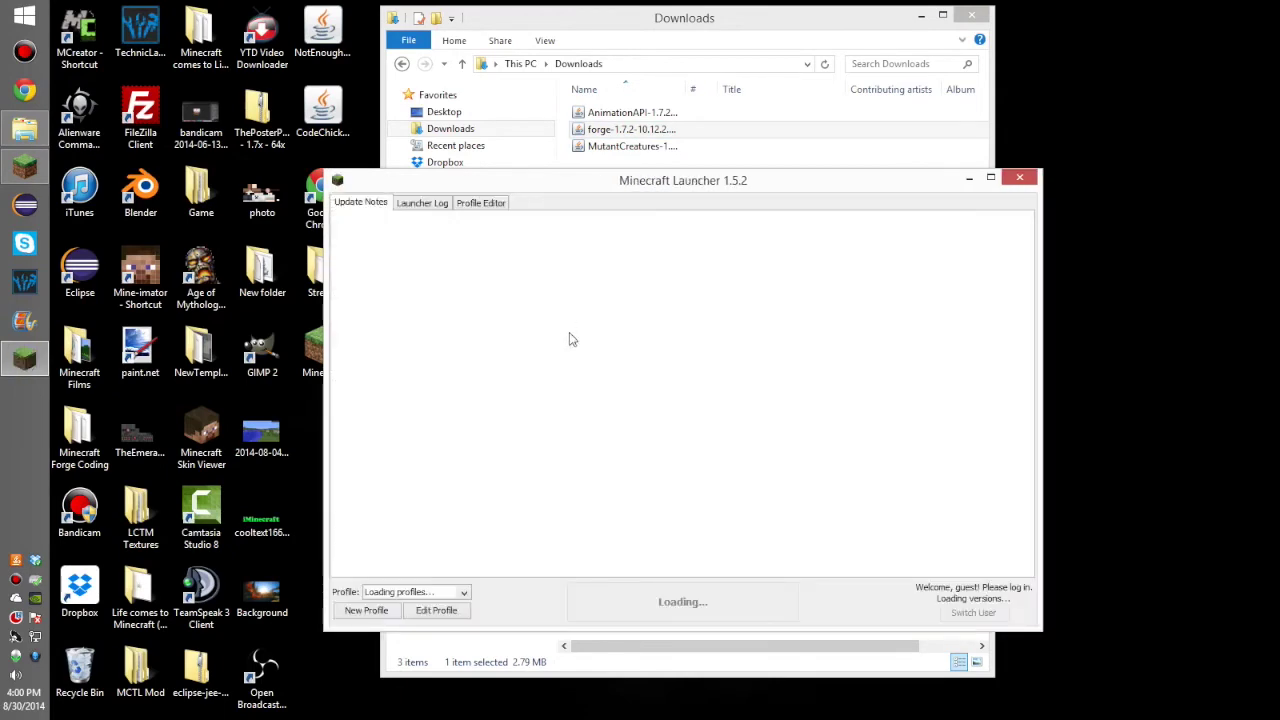
pyautogui.click(437, 611)
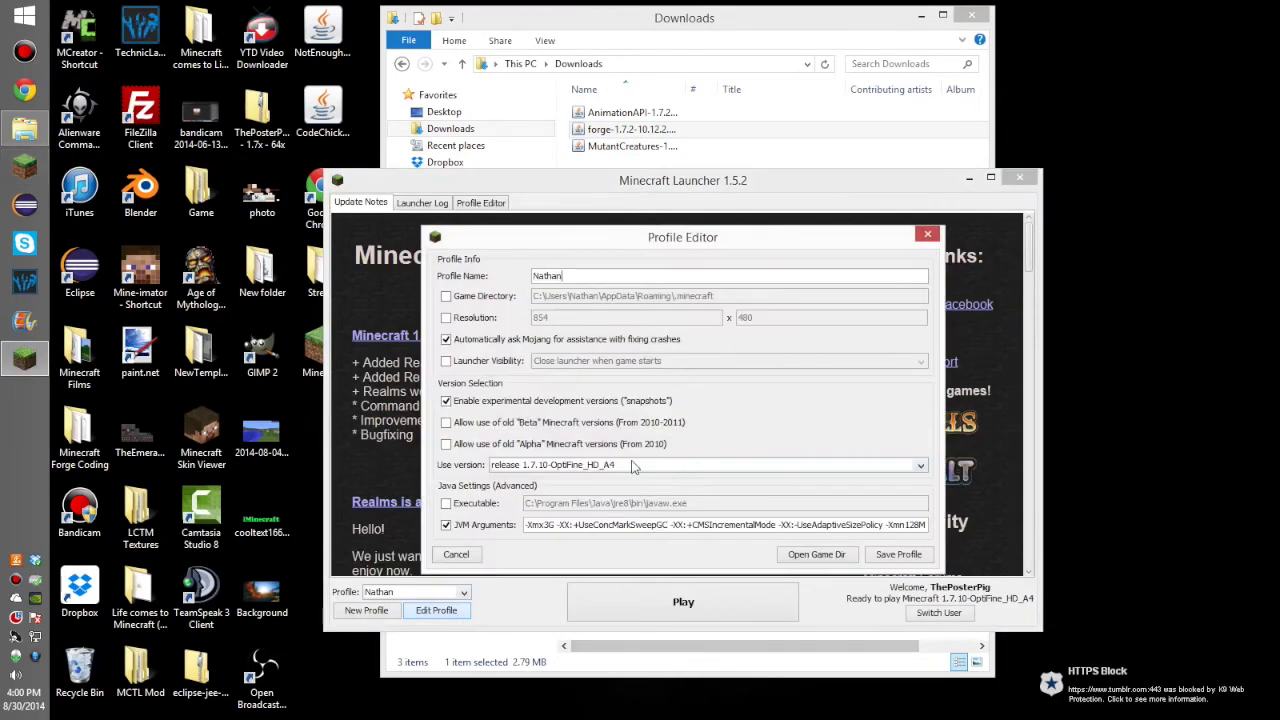
pyautogui.click(524, 467)
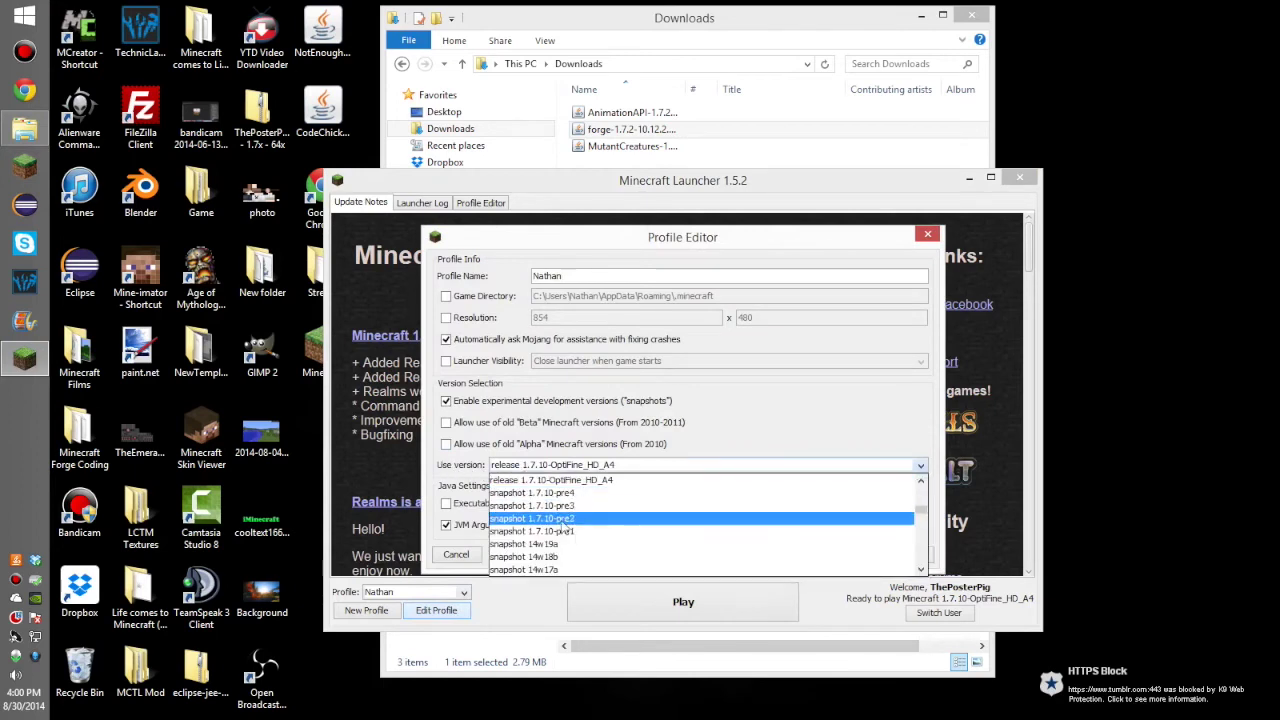
pyautogui.scroll(-5, 567, 519)
pyautogui.scroll(3, 563, 519)
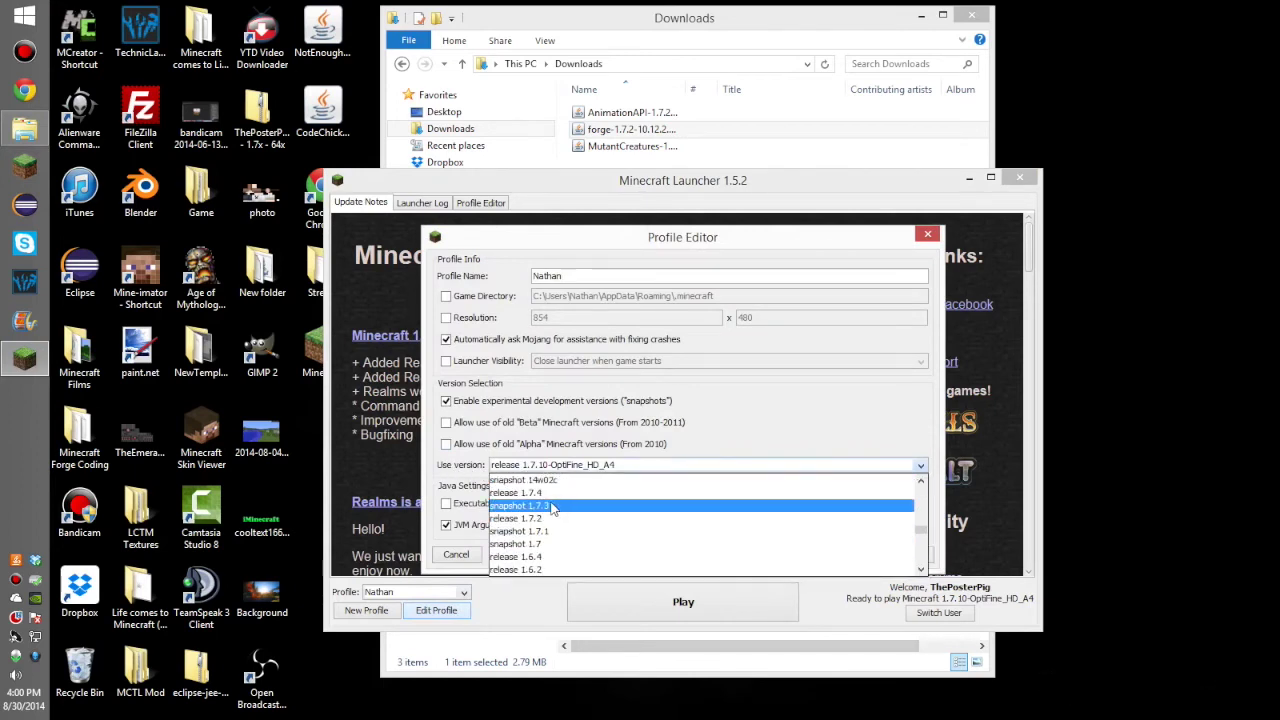
pyautogui.click(560, 526)
pyautogui.click(916, 556)
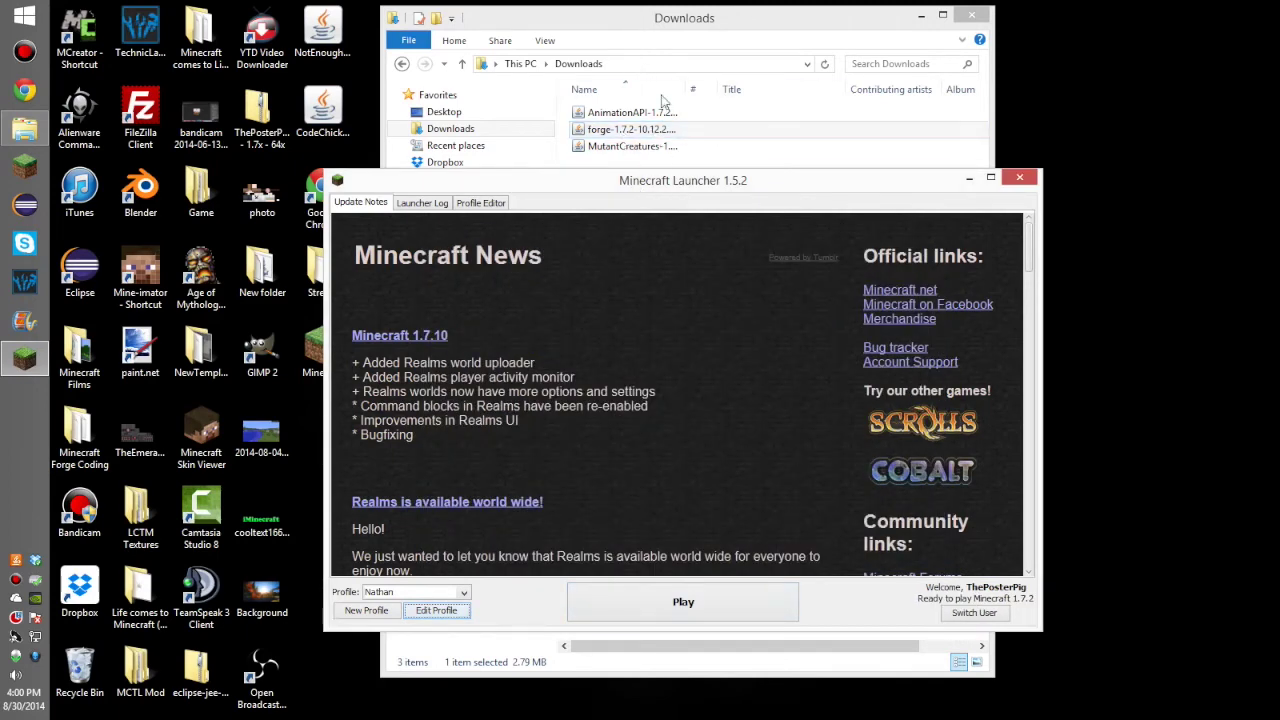
# Open the mods folder in the profile's game directory and arrange it side by side with the Downloads window
pyautogui.click(437, 611)
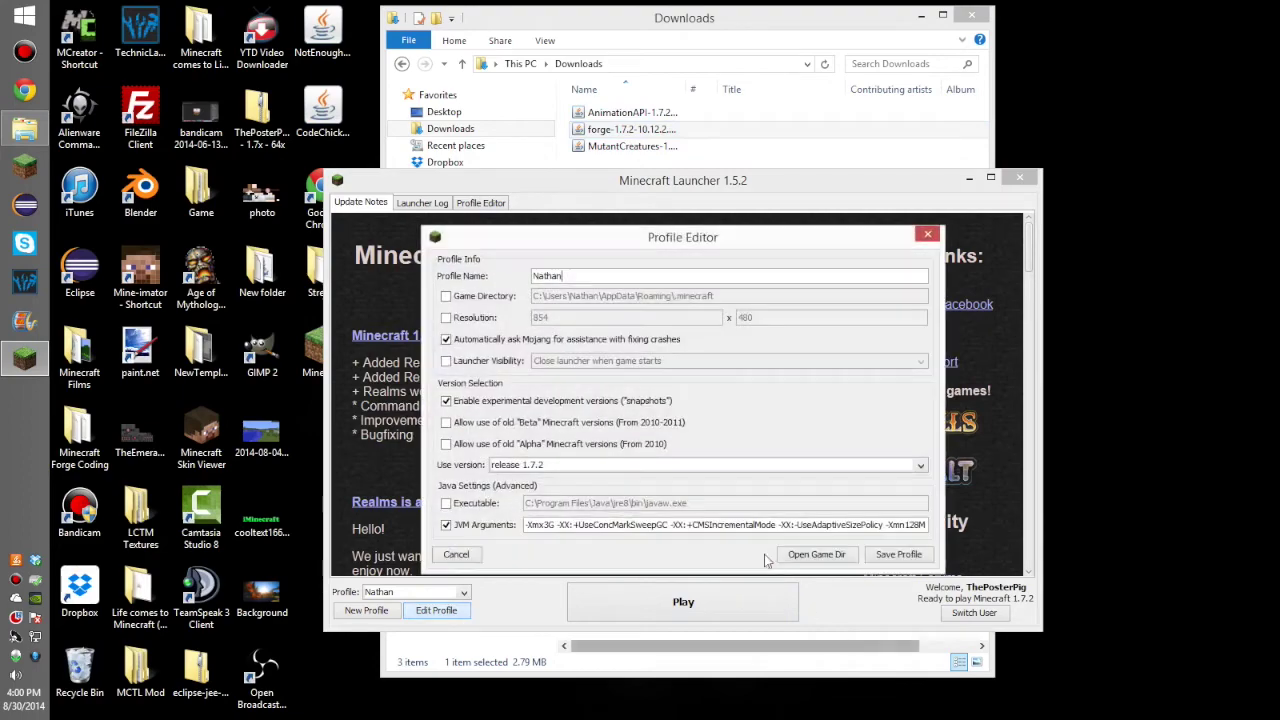
pyautogui.click(822, 556)
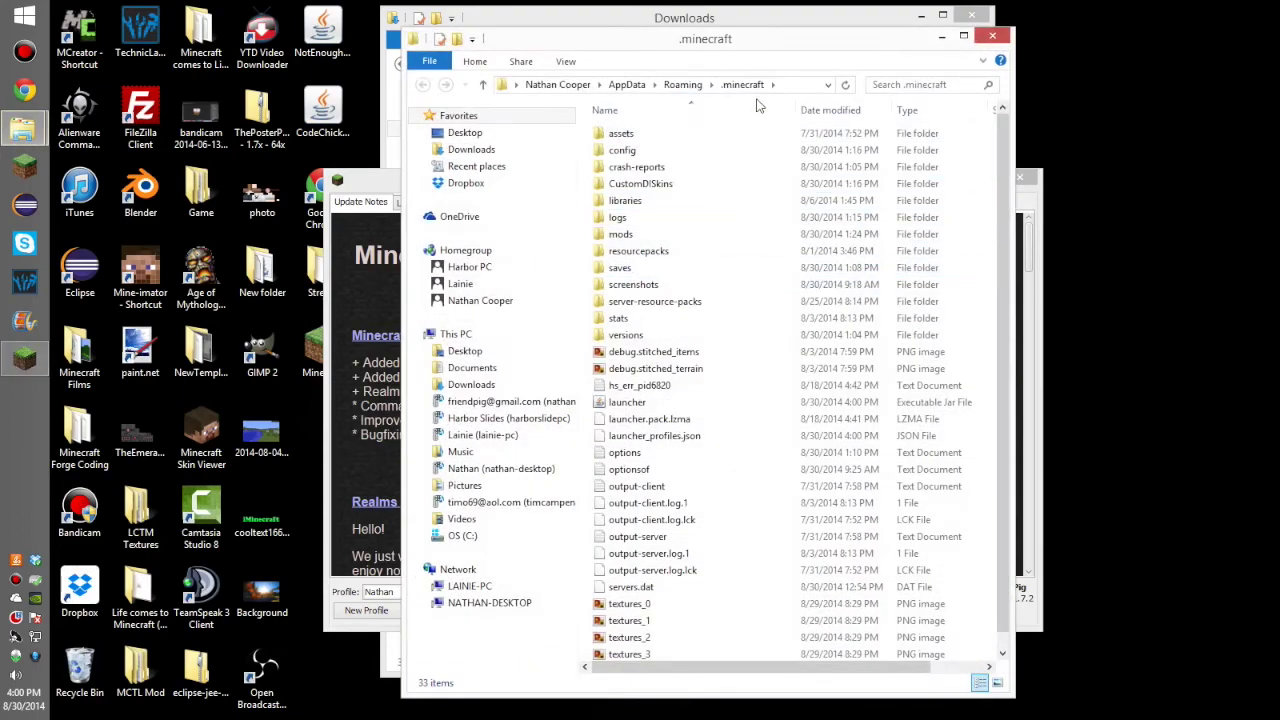
pyautogui.doubleClick(716, 238)
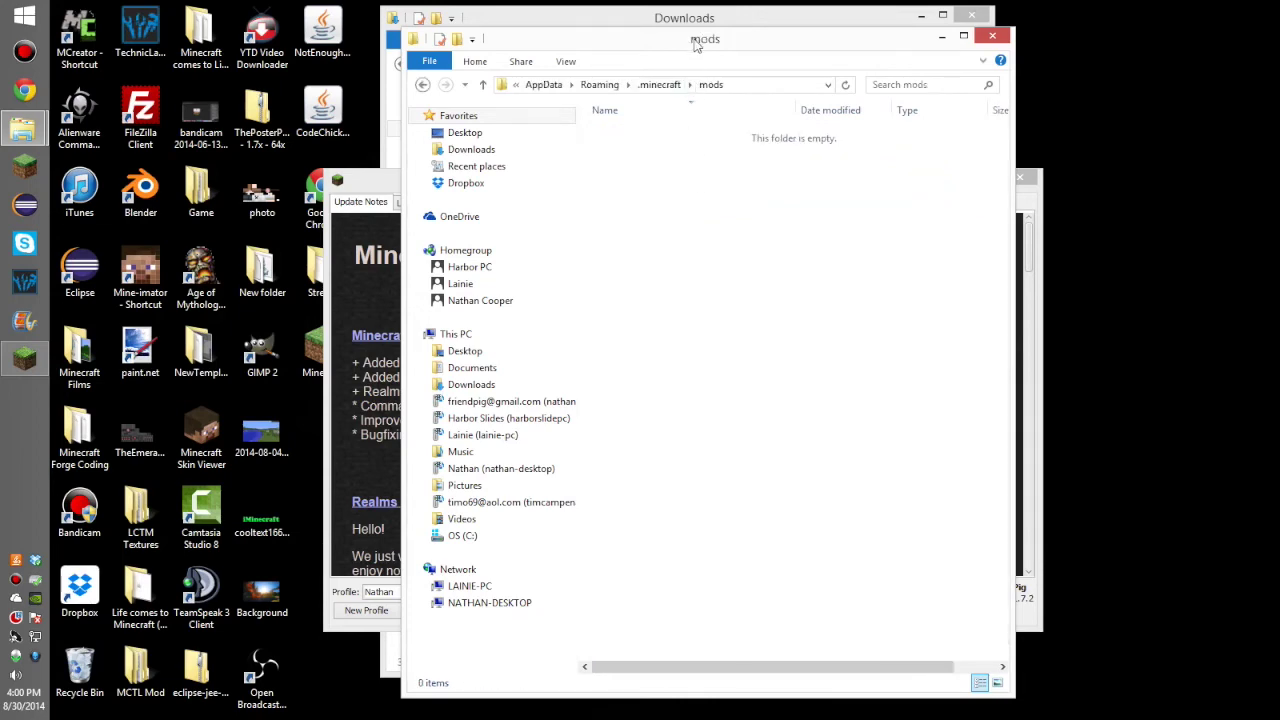
pyautogui.moveTo(690, 40); pyautogui.dragTo(1274, 143)
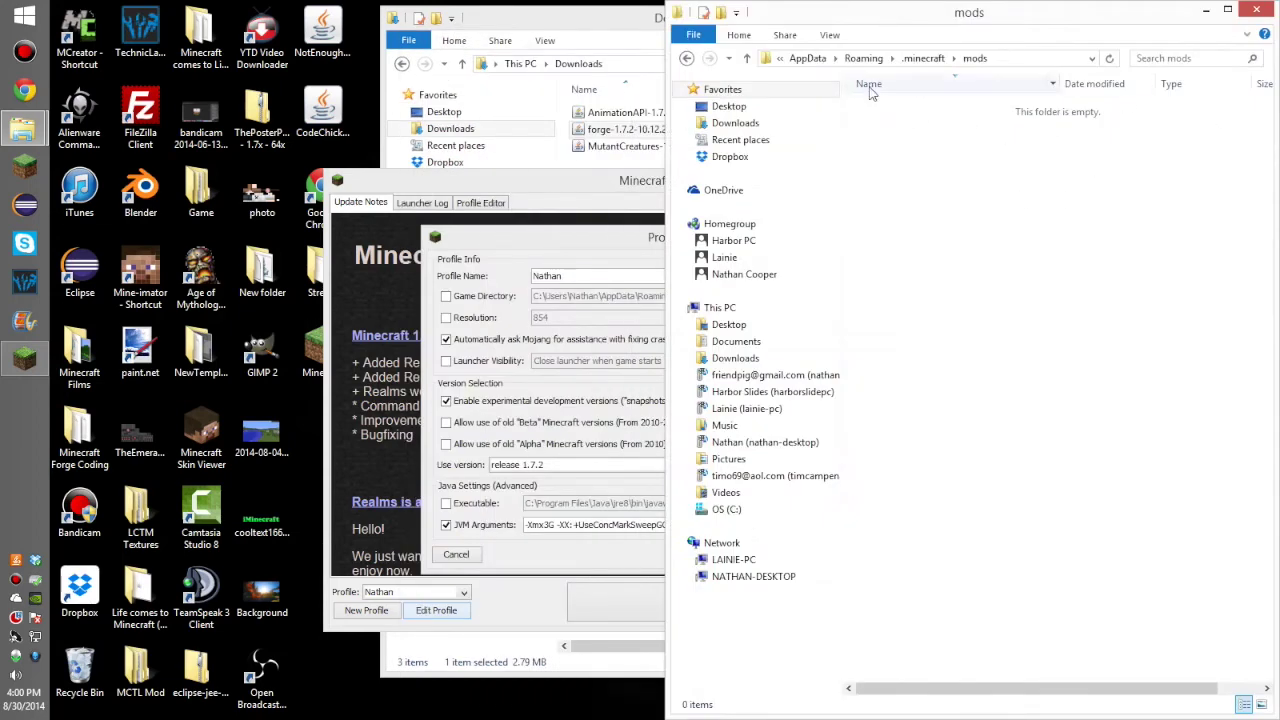
pyautogui.click(537, 57)
pyautogui.click(620, 129)
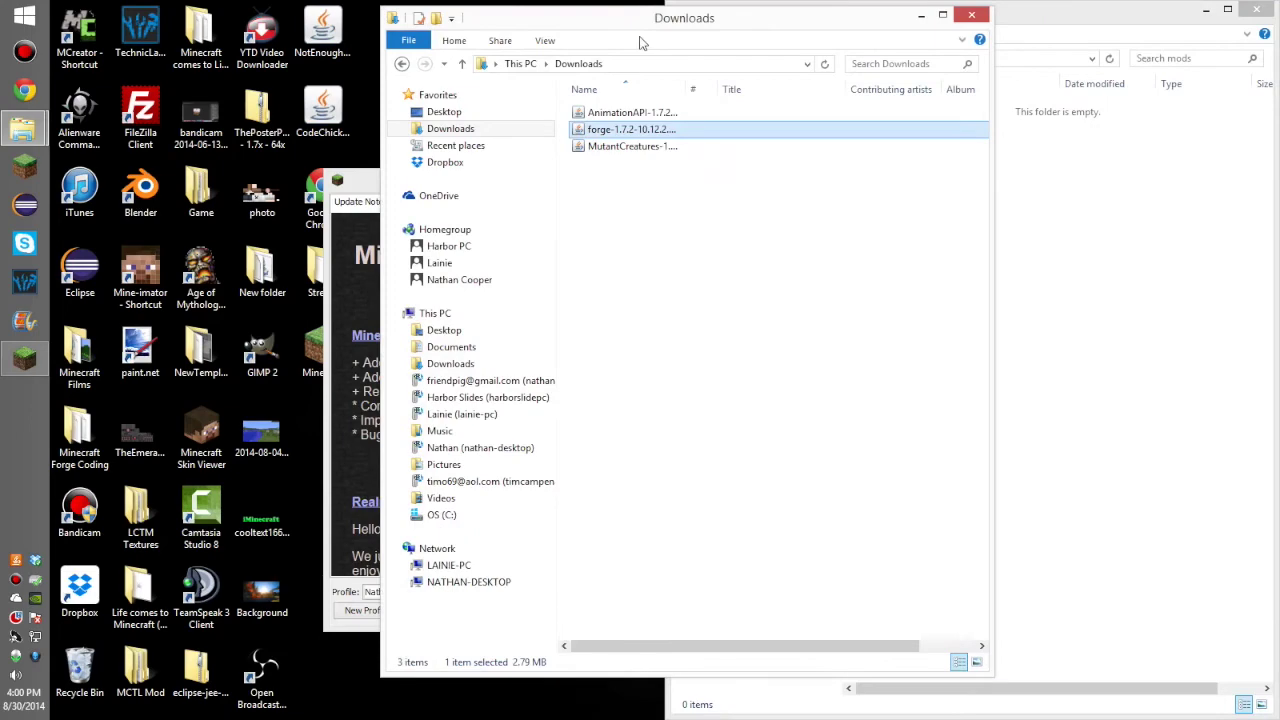
pyautogui.press('super+Left')
# Move the MutantCreatures and AnimationAPI jars from Downloads into the mods folder and close both folder windows
pyautogui.moveTo(303, 141); pyautogui.dragTo(1045, 305)
pyautogui.moveTo(370, 113); pyautogui.dragTo(1052, 296)
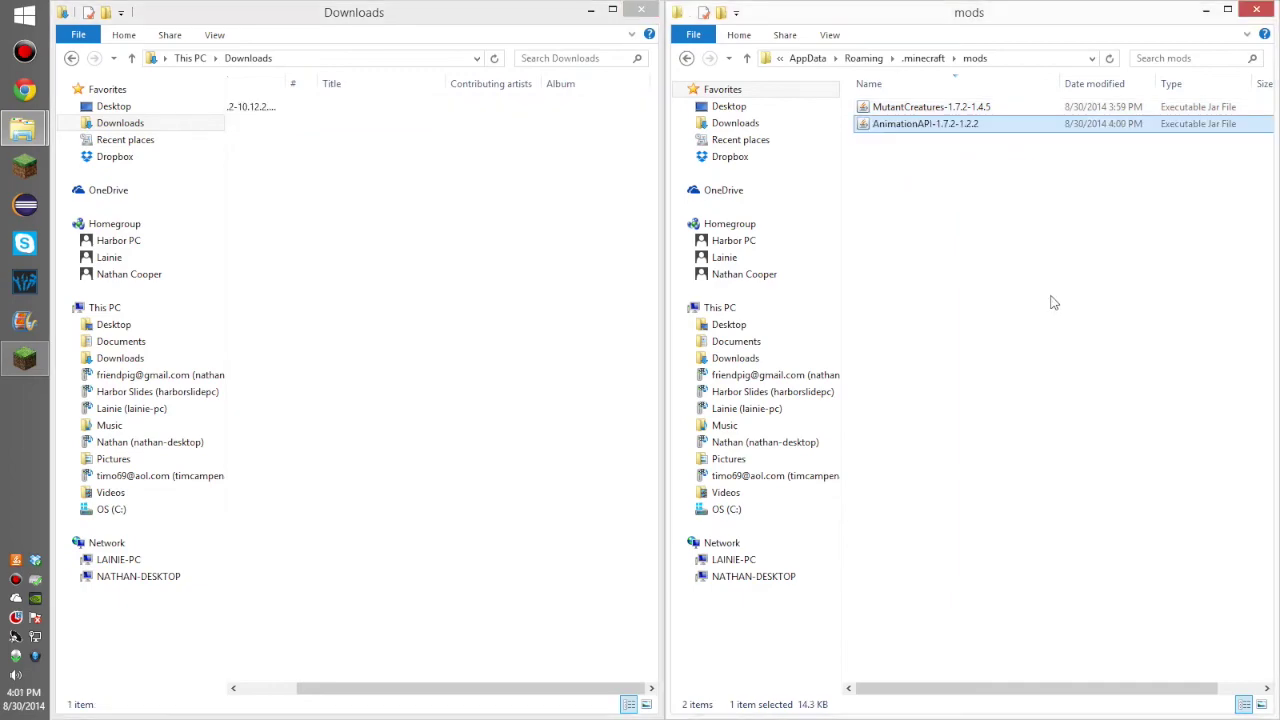
pyautogui.click(641, 9)
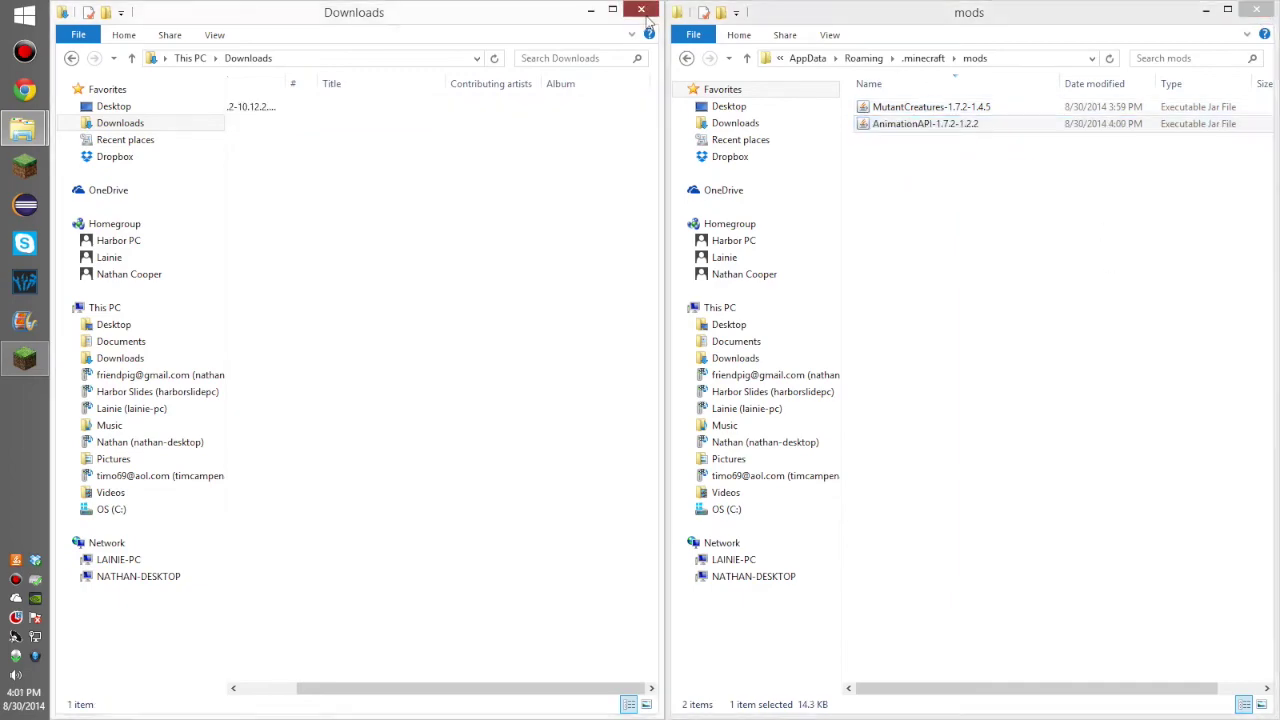
pyautogui.click(1255, 10)
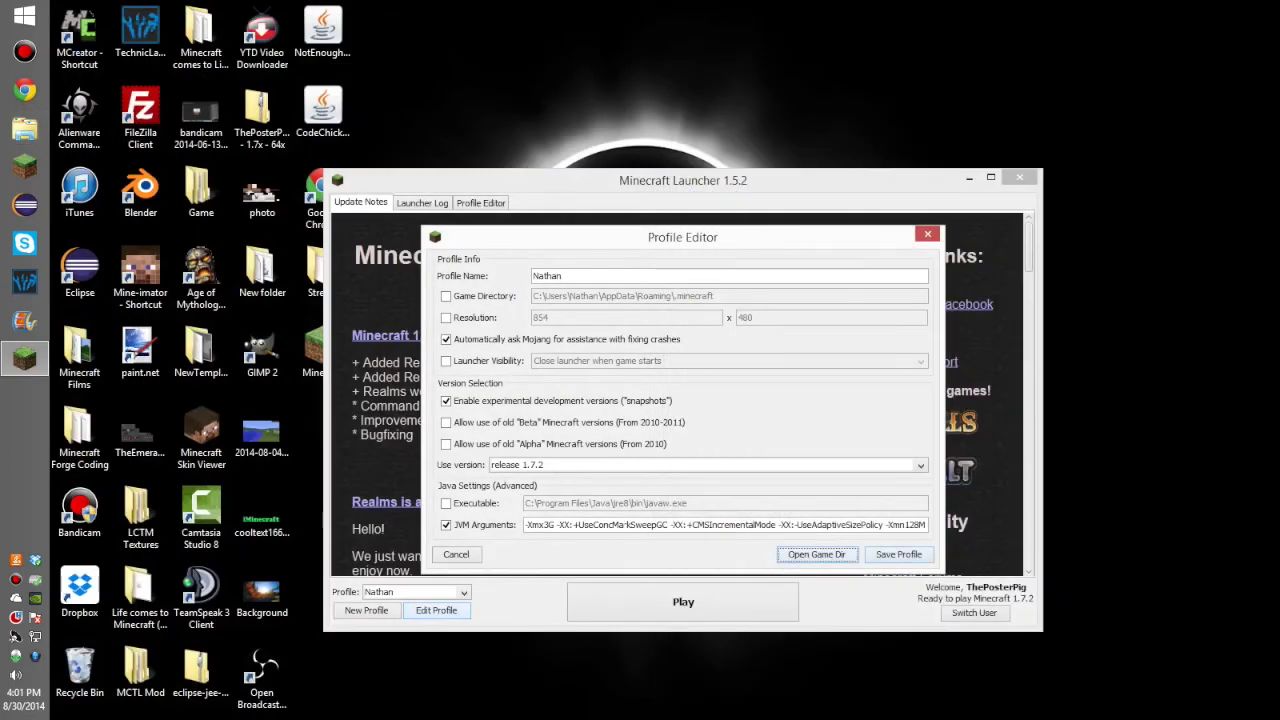
# Cancel the profile editing, close the Minecraft Launcher and start it again
pyautogui.click(460, 554)
pyautogui.click(1019, 177)
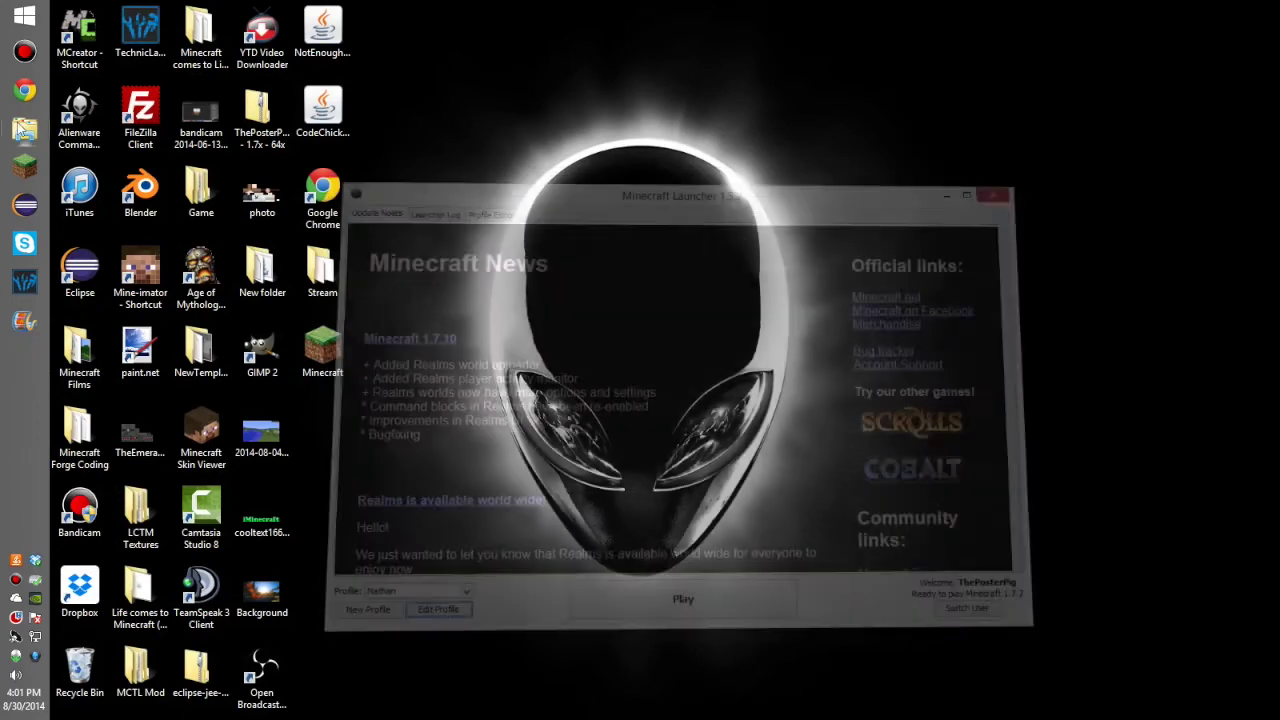
pyautogui.click(22, 163)
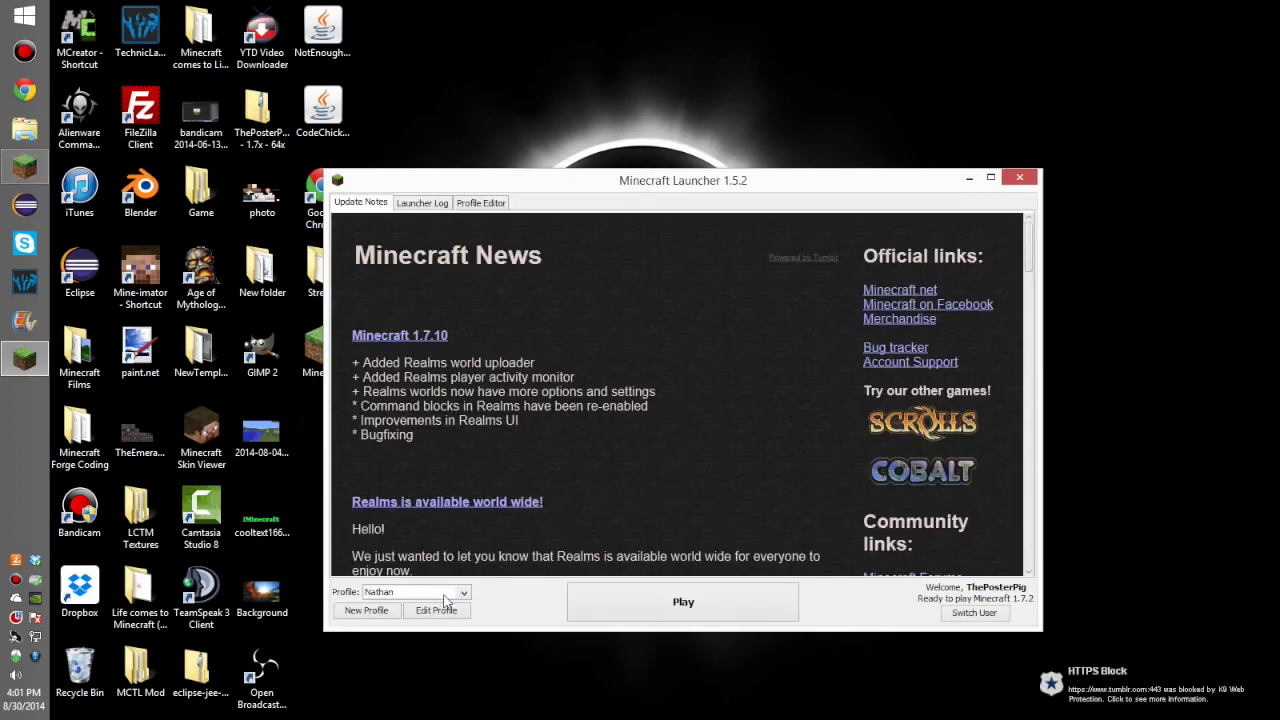
# Select the Forge profile in the launcher and start the game with it
pyautogui.click(445, 594)
pyautogui.click(421, 610)
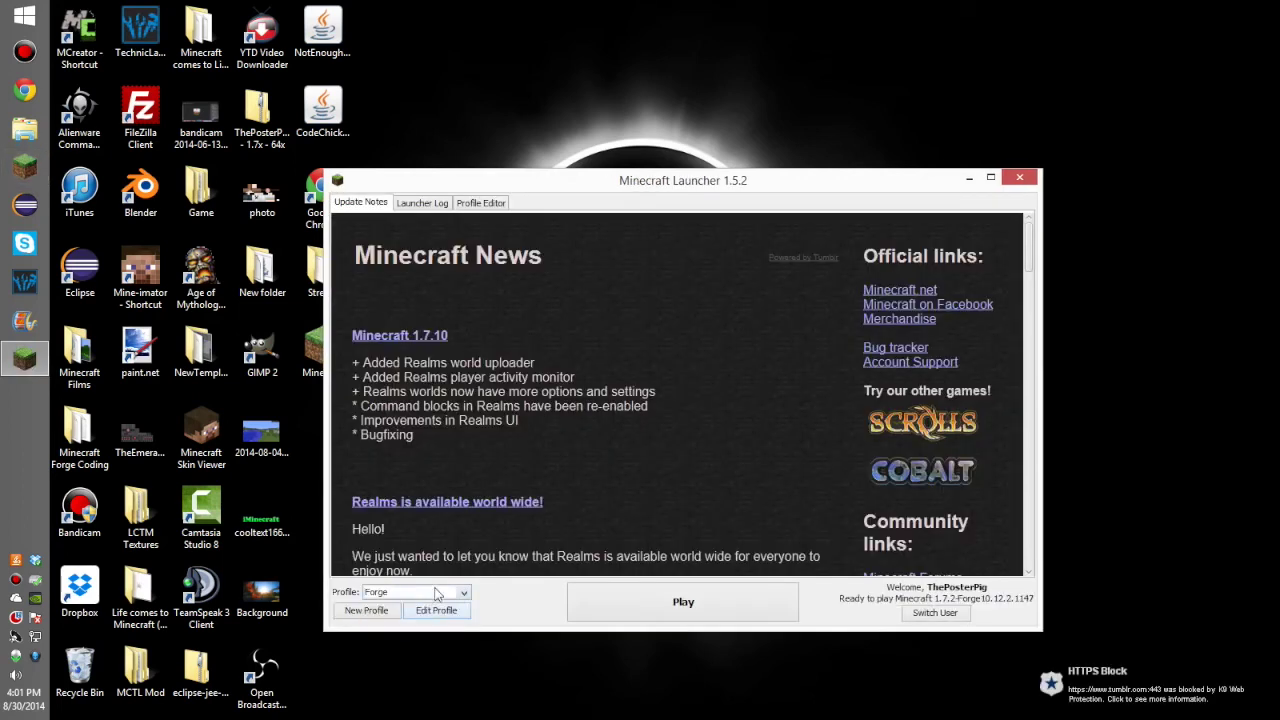
pyautogui.click(640, 601)
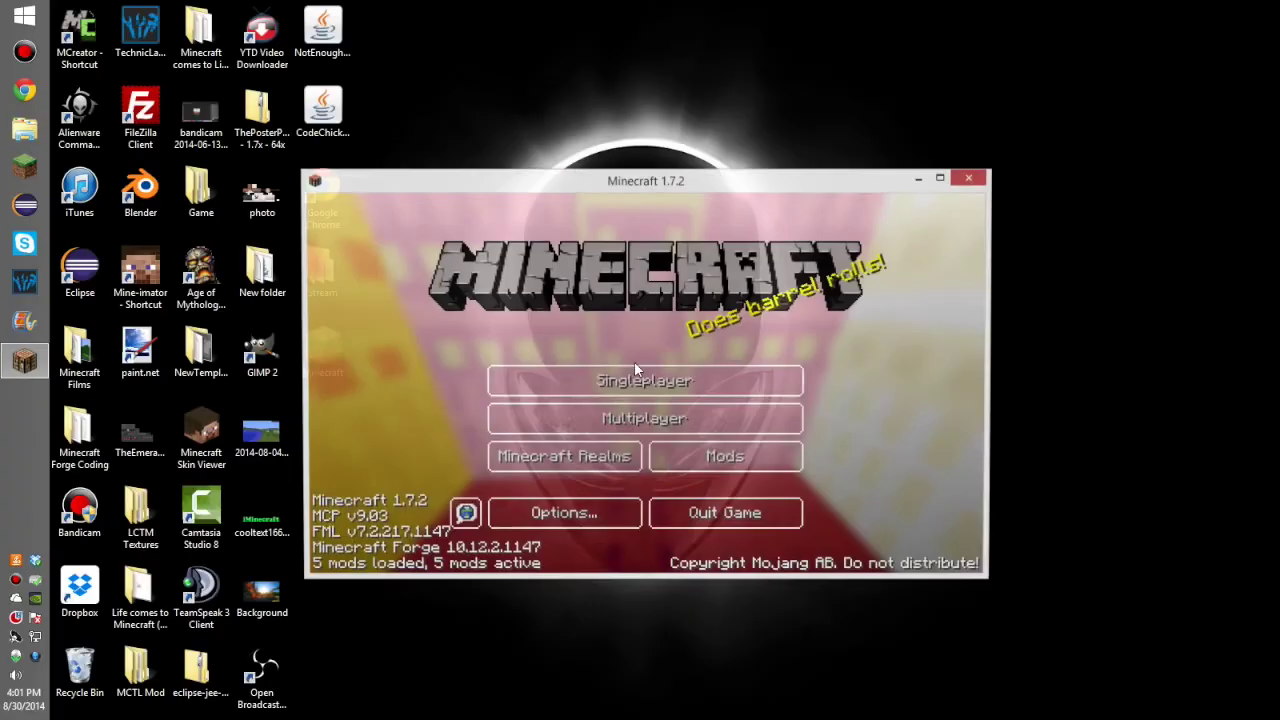
# Open Minecraft's mod list and check the entries for AnimationAPI, Minecraft Forge and Mutant Creatures
pyautogui.click(725, 456)
pyautogui.click(455, 444)
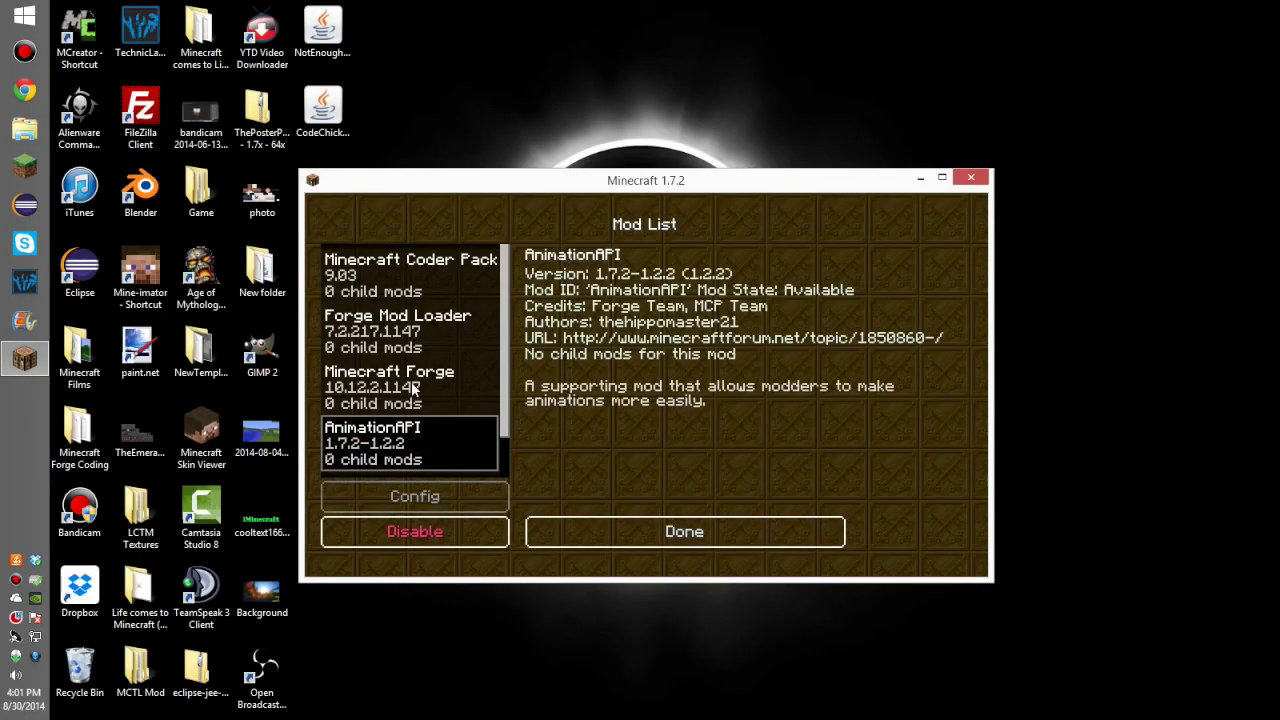
pyautogui.click(412, 387)
pyautogui.scroll(-2, 415, 420)
pyautogui.click(422, 463)
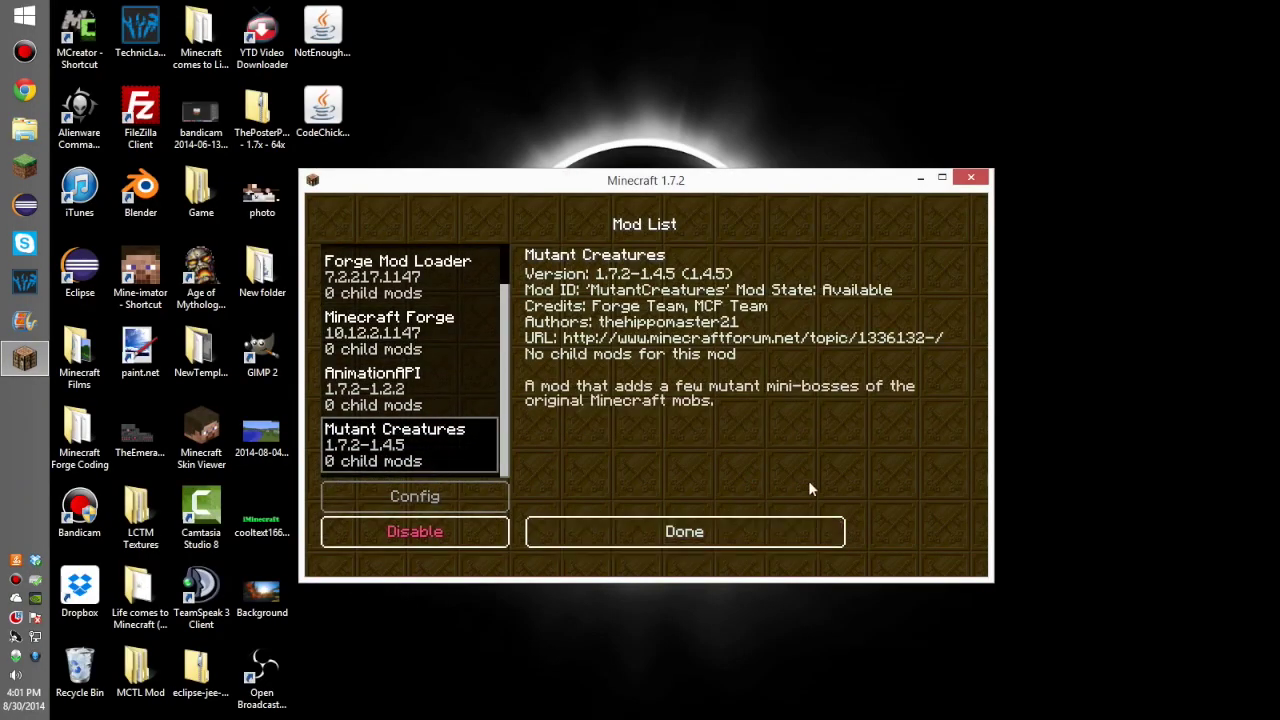